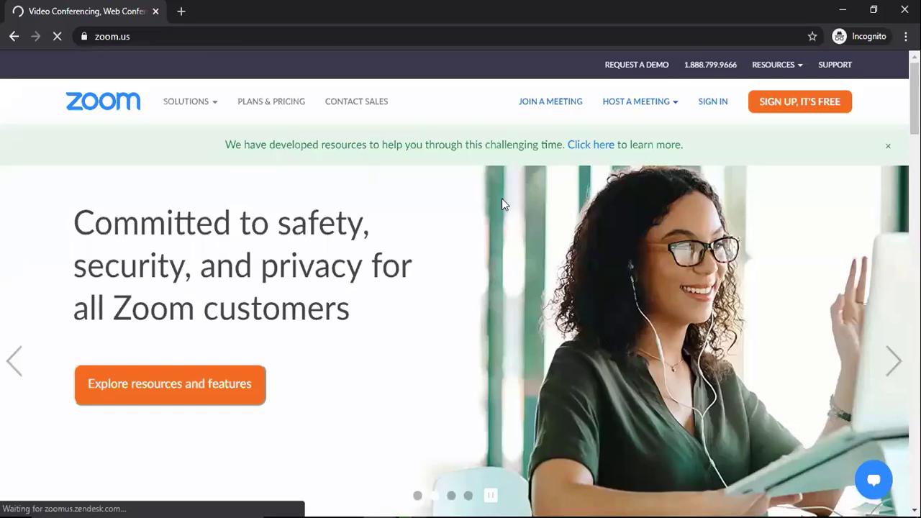
Step: Switch from the slideshow to the Chrome window with Zoom's Join a Meeting page and highlight its zoom.us/join address
{"action": "key", "text": "alt+Tab"}
{"action": "key", "text": "alt+Tab"}
{"action": "key", "text": "alt+Tab"}
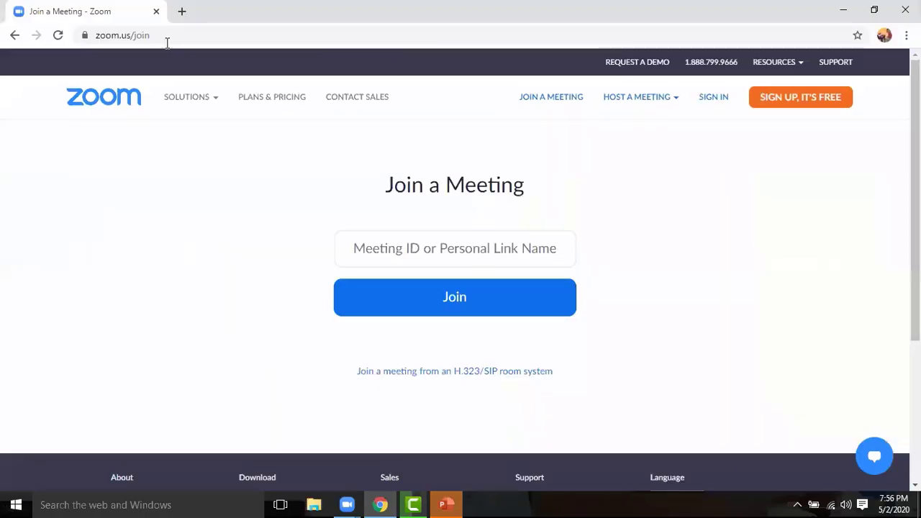
{"action": "left_click_drag", "start_coordinate": [164, 35], "coordinate": [67, 34]}
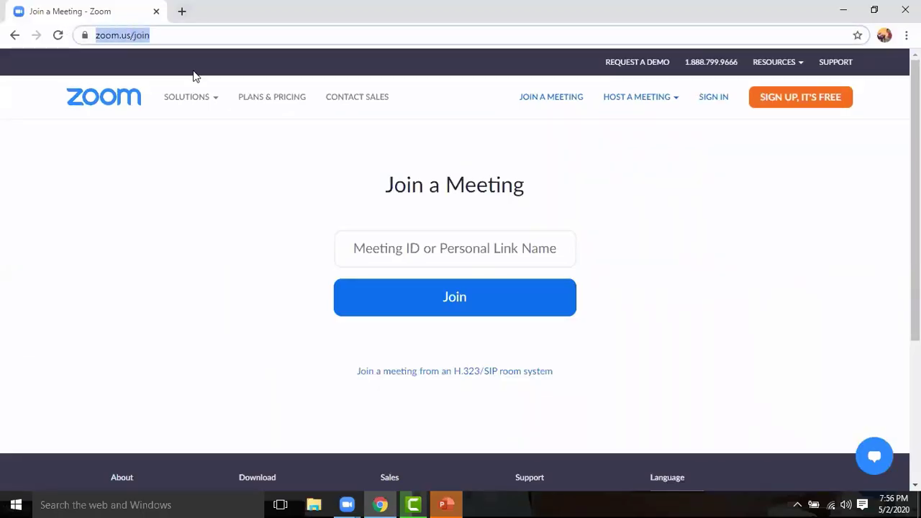
Step: Switch back to the Zoom slideshow and exit it to the desktop
{"action": "key", "text": "alt+Tab"}
{"action": "key", "text": "alt+Tab"}
{"action": "key", "text": "alt+Tab"}
{"action": "key", "text": "alt+Tab"}
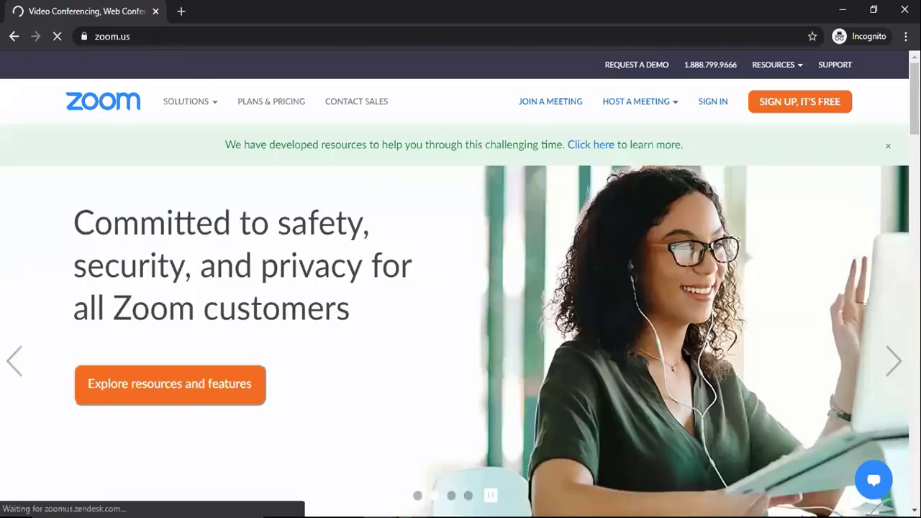
{"action": "key", "text": "Escape"}
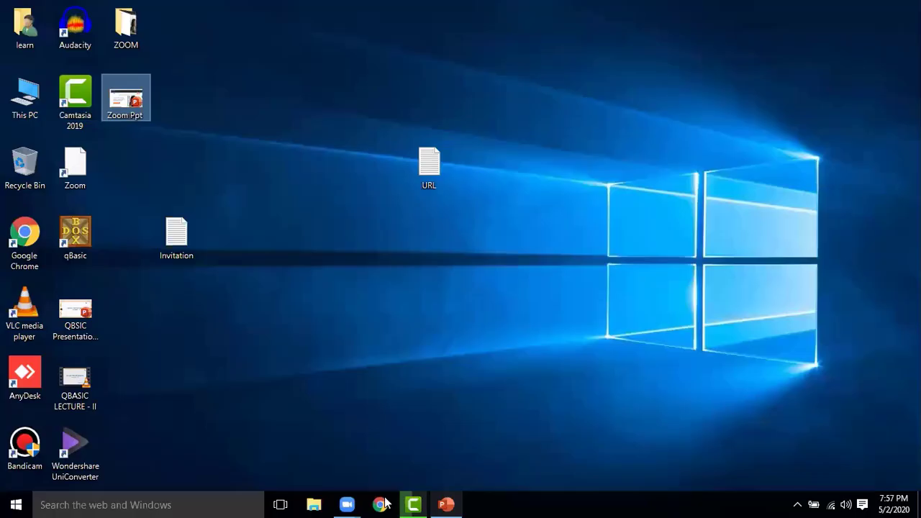
{"action": "left_click", "coordinate": [661, 235]}
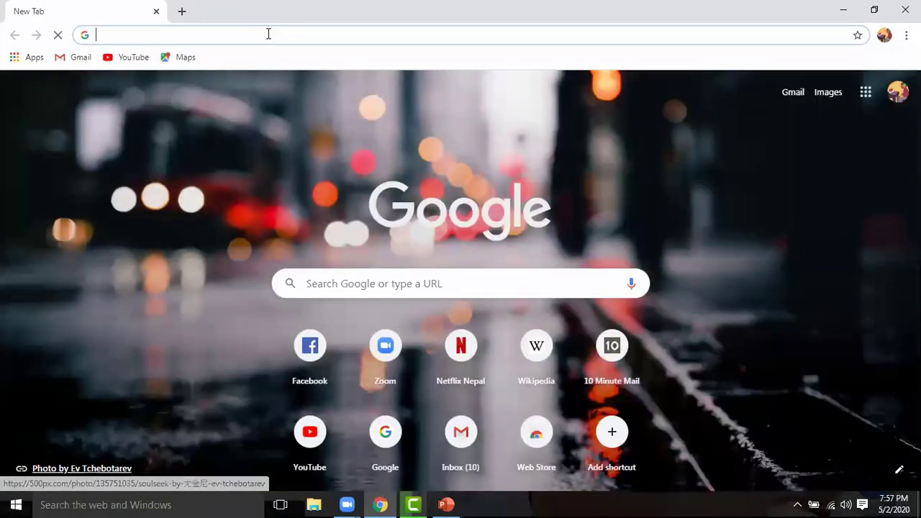
{"action": "type", "text": "www."}
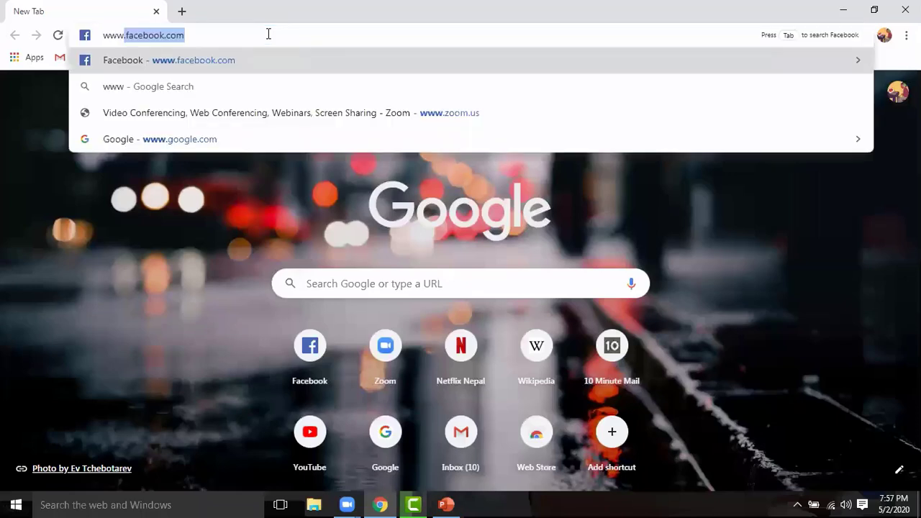
{"action": "type", "text": "zoo"}
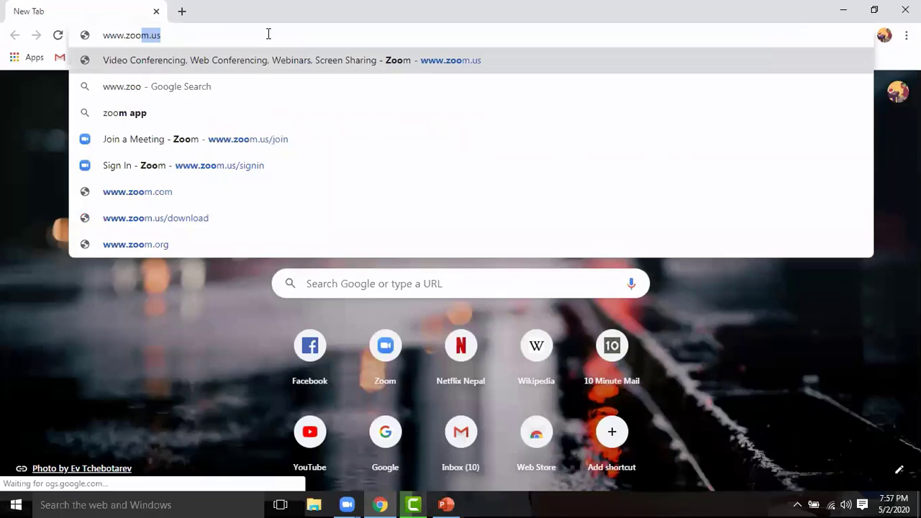
{"action": "type", "text": "m.us"}
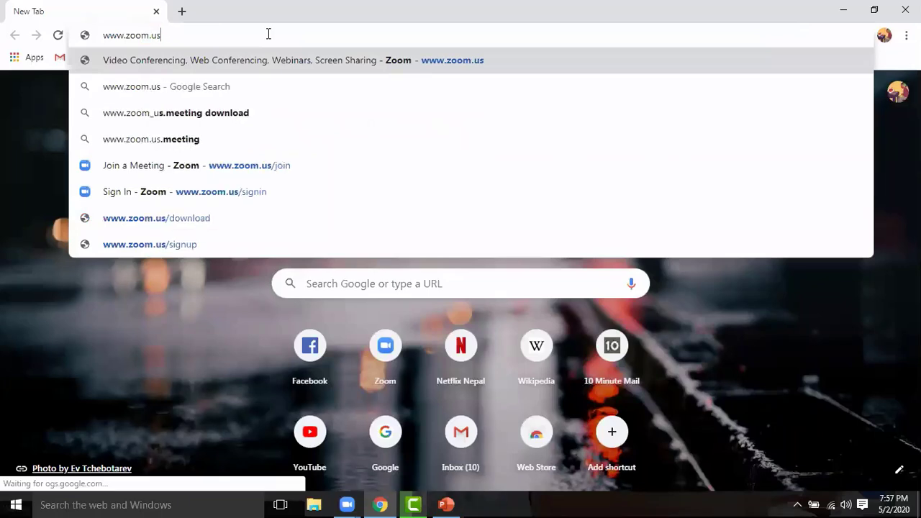
{"action": "key", "text": "Return"}
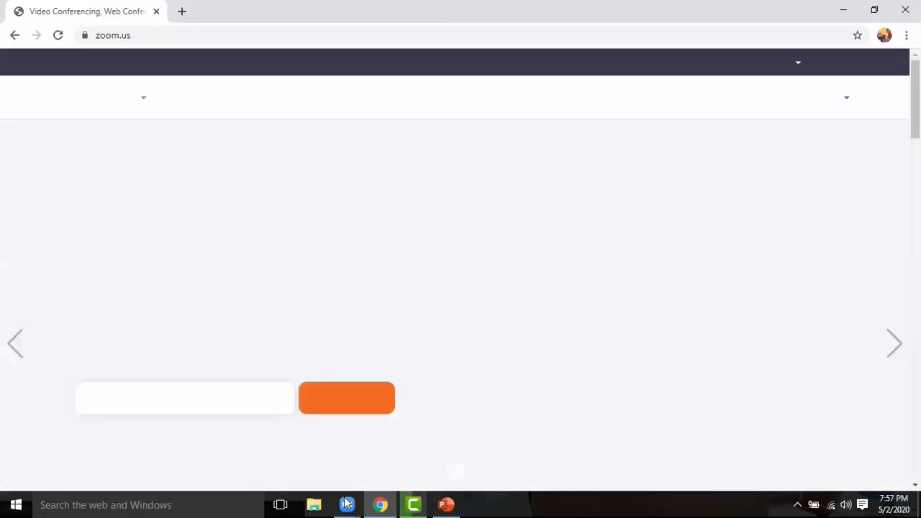
Step: Return to the Zoom slideshow, choose the Pen, and circle the JOIN A MEETING and HOST A MEETING links
{"action": "mouse_move", "coordinate": [346, 503]}
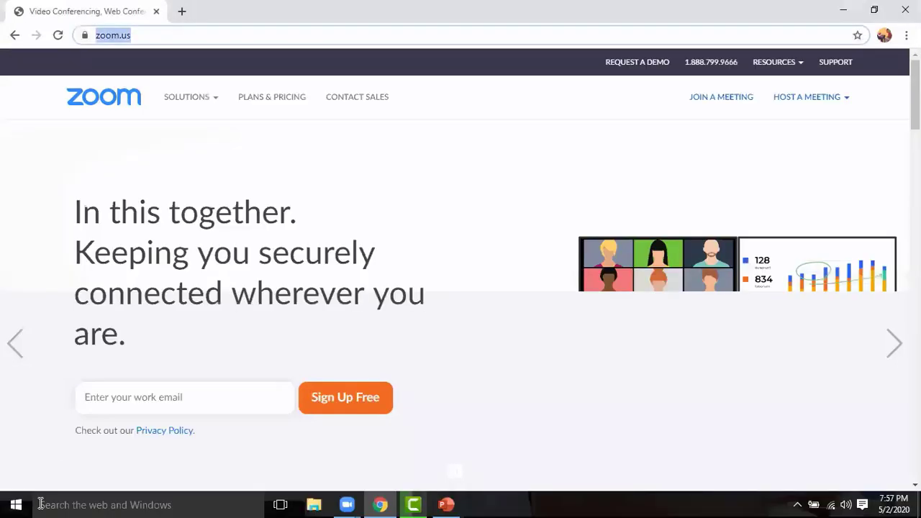
{"action": "left_click", "coordinate": [211, 503]}
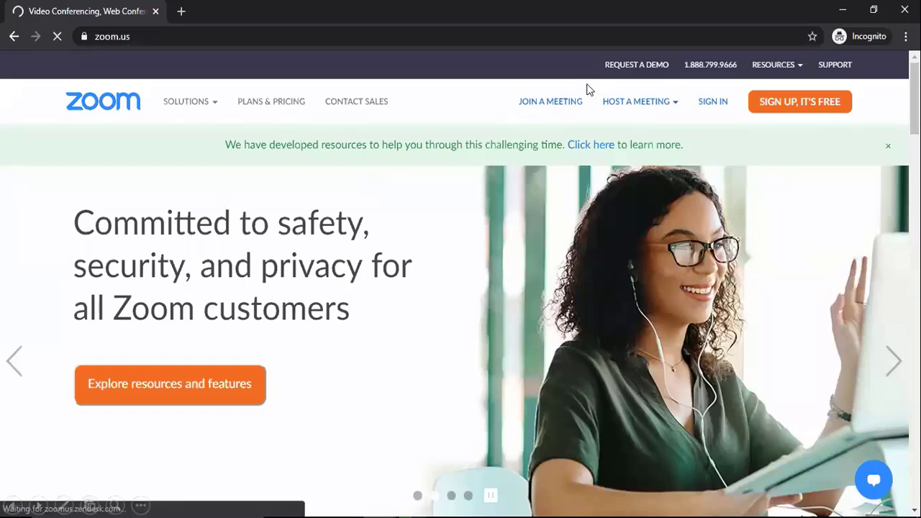
{"action": "left_click", "coordinate": [64, 505]}
{"action": "left_click", "coordinate": [50, 411]}
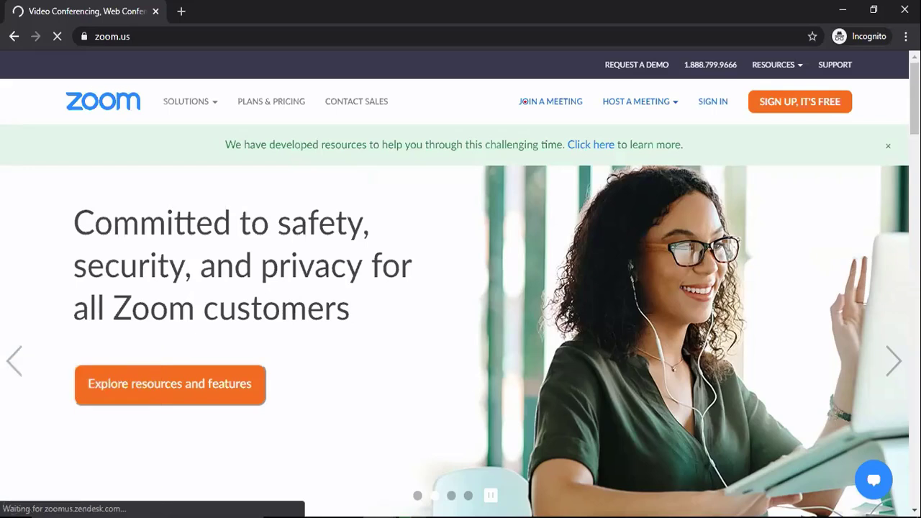
{"action": "mouse_move", "coordinate": [530, 85]}
{"action": "left_mouse_down"}
{"action": "mouse_move", "coordinate": [608, 98]}
{"action": "mouse_move", "coordinate": [658, 85]}
{"action": "mouse_move", "coordinate": [603, 92]}
{"action": "left_mouse_up"}
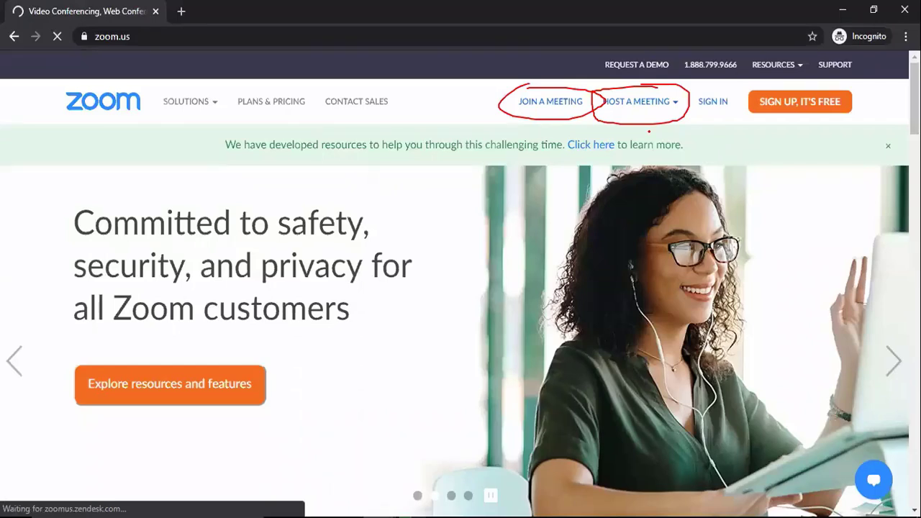
Step: Draw arrows pointing up to the two circled meeting links and mark the SIGN IN and SIGN UP options
{"action": "mouse_move", "coordinate": [646, 121]}
{"action": "left_mouse_down"}
{"action": "mouse_move", "coordinate": [658, 154]}
{"action": "mouse_move", "coordinate": [638, 134]}
{"action": "mouse_move", "coordinate": [677, 134]}
{"action": "left_mouse_up"}
{"action": "mouse_move", "coordinate": [546, 121]}
{"action": "left_mouse_down"}
{"action": "mouse_move", "coordinate": [545, 201]}
{"action": "mouse_move", "coordinate": [547, 122]}
{"action": "mouse_move", "coordinate": [536, 134]}
{"action": "mouse_move", "coordinate": [556, 137]}
{"action": "left_mouse_up"}
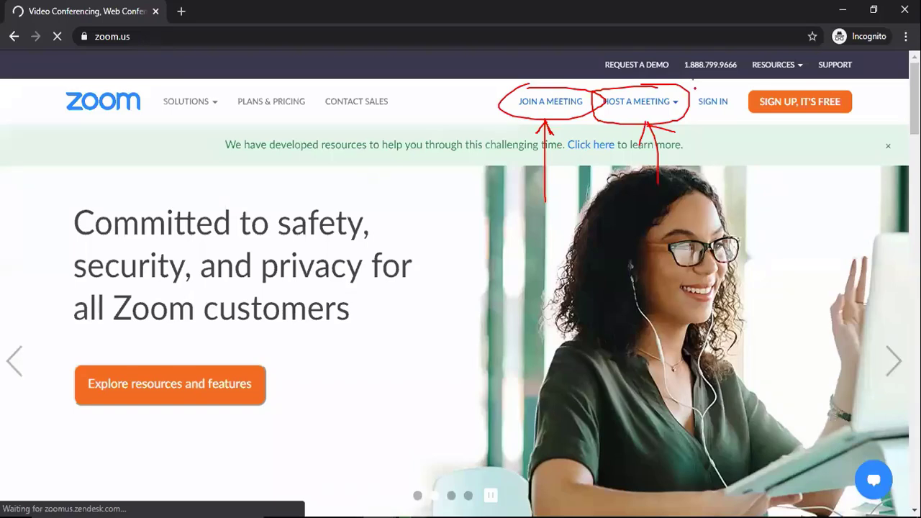
{"action": "mouse_move", "coordinate": [877, 75]}
{"action": "left_mouse_down"}
{"action": "mouse_move", "coordinate": [696, 118]}
{"action": "mouse_move", "coordinate": [684, 108]}
{"action": "mouse_move", "coordinate": [701, 148]}
{"action": "left_mouse_up"}
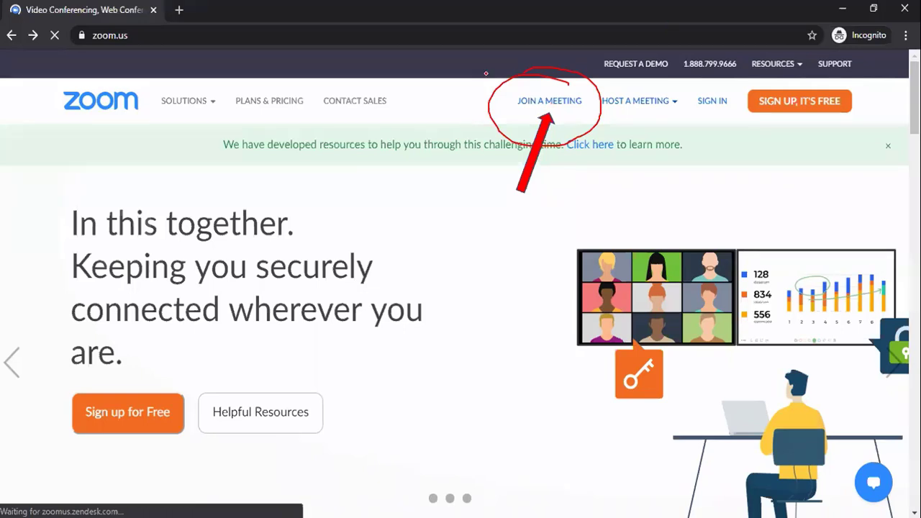
Step: Draw a red box around the circled JOIN A MEETING link and advance to the Join a Meeting slide
{"action": "mouse_move", "coordinate": [491, 150]}
{"action": "left_mouse_down"}
{"action": "mouse_move", "coordinate": [604, 78]}
{"action": "mouse_move", "coordinate": [482, 137]}
{"action": "left_mouse_up"}
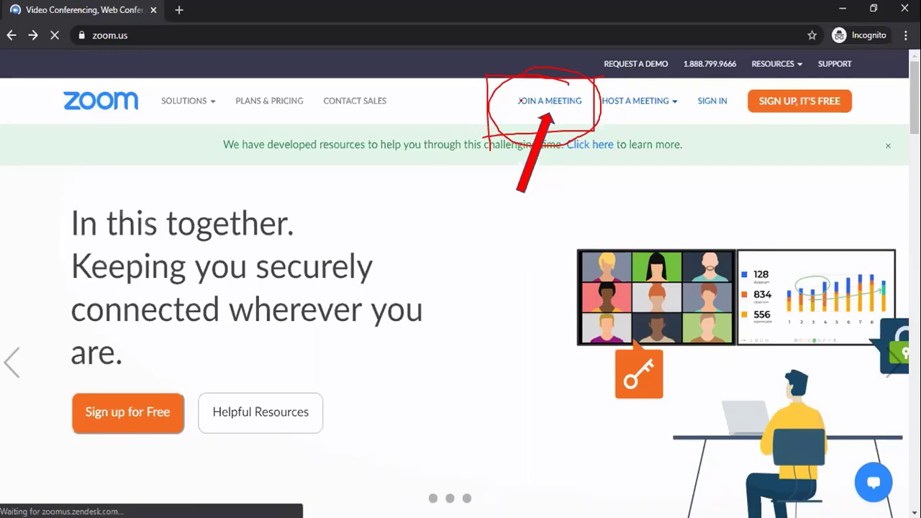
{"action": "left_click", "coordinate": [518, 100]}
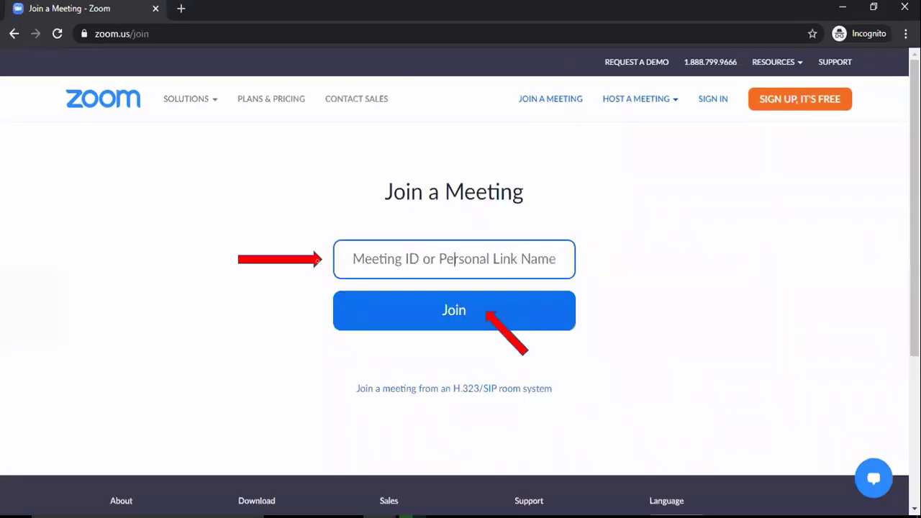
Step: Frame the Meeting ID or Personal Link Name field, add an arrowhead at its corner, and underline the placeholder text
{"action": "mouse_move", "coordinate": [319, 203]}
{"action": "left_mouse_down"}
{"action": "mouse_move", "coordinate": [319, 305]}
{"action": "mouse_move", "coordinate": [594, 283]}
{"action": "mouse_move", "coordinate": [319, 210]}
{"action": "left_mouse_up"}
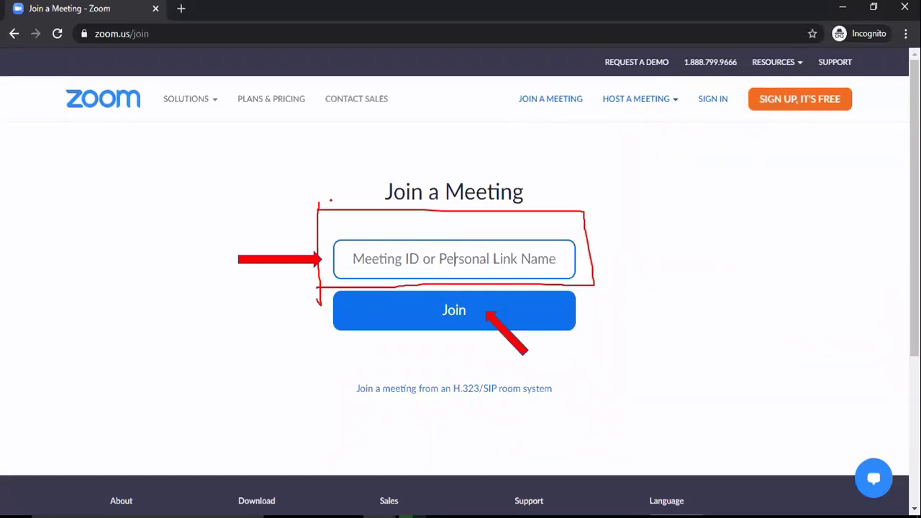
{"action": "left_click_drag", "start_coordinate": [295, 194], "coordinate": [343, 185]}
{"action": "left_click_drag", "start_coordinate": [352, 267], "coordinate": [576, 270]}
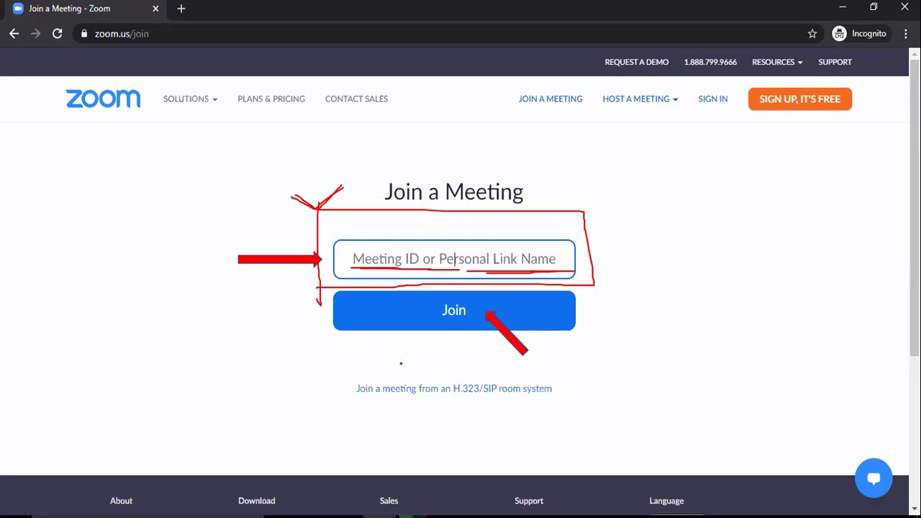
Step: Circle and box the "Join a meeting from an H.323/SIP room system" link and add a pointer mark beside it
{"action": "mouse_move", "coordinate": [401, 363]}
{"action": "left_mouse_down"}
{"action": "mouse_move", "coordinate": [559, 390]}
{"action": "mouse_move", "coordinate": [563, 359]}
{"action": "left_mouse_up"}
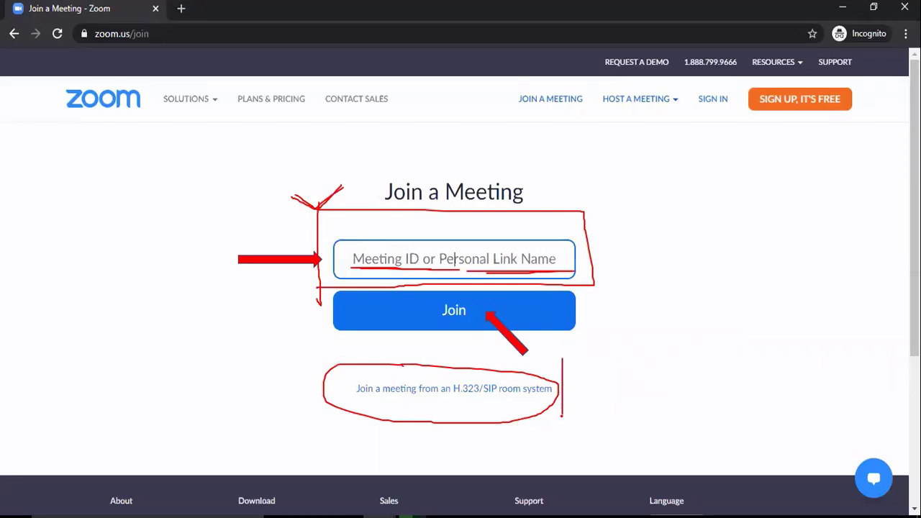
{"action": "left_click_drag", "start_coordinate": [562, 416], "coordinate": [567, 366]}
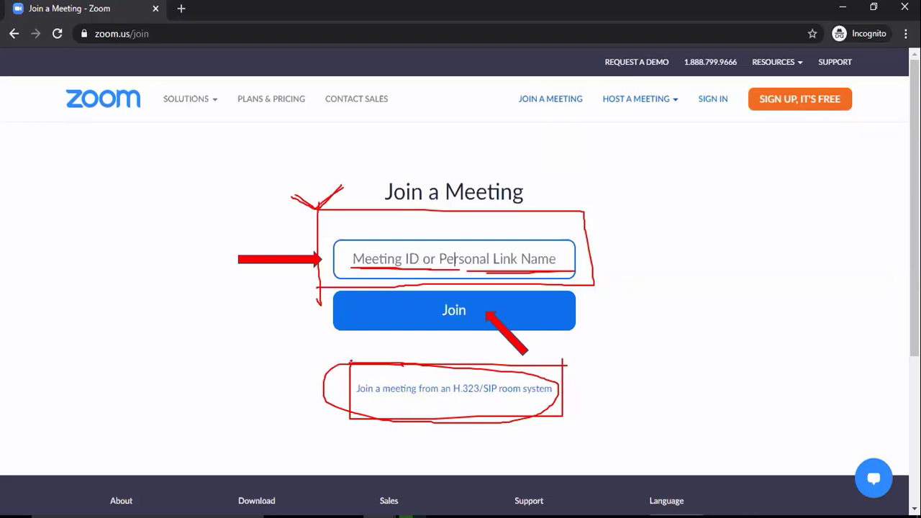
{"action": "left_click_drag", "start_coordinate": [352, 362], "coordinate": [354, 421]}
{"action": "mouse_move", "coordinate": [467, 364]}
{"action": "left_mouse_down"}
{"action": "mouse_move", "coordinate": [572, 362]}
{"action": "mouse_move", "coordinate": [567, 424]}
{"action": "left_mouse_up"}
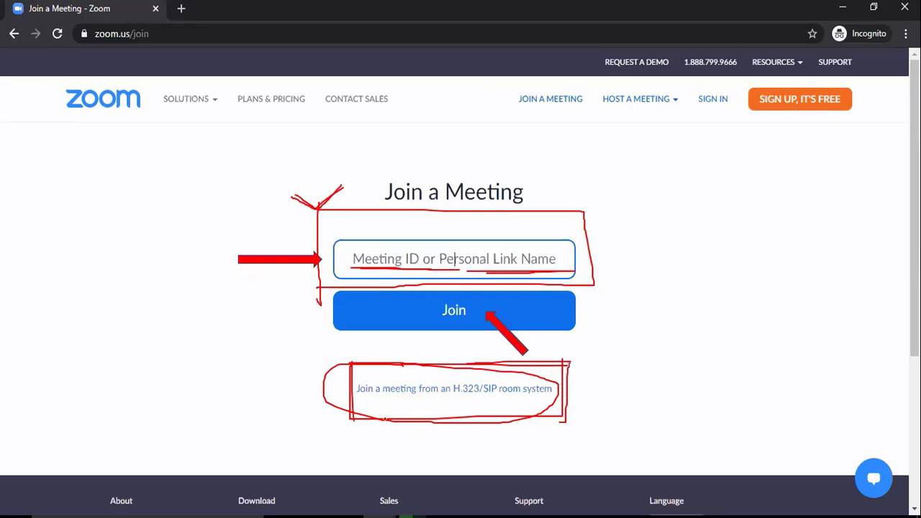
{"action": "left_click_drag", "start_coordinate": [338, 420], "coordinate": [564, 423]}
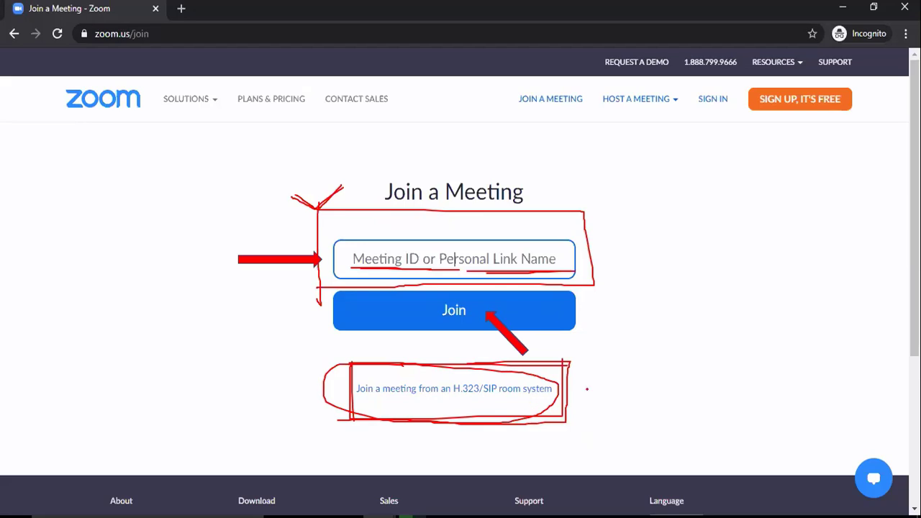
{"action": "left_click_drag", "start_coordinate": [587, 389], "coordinate": [600, 386]}
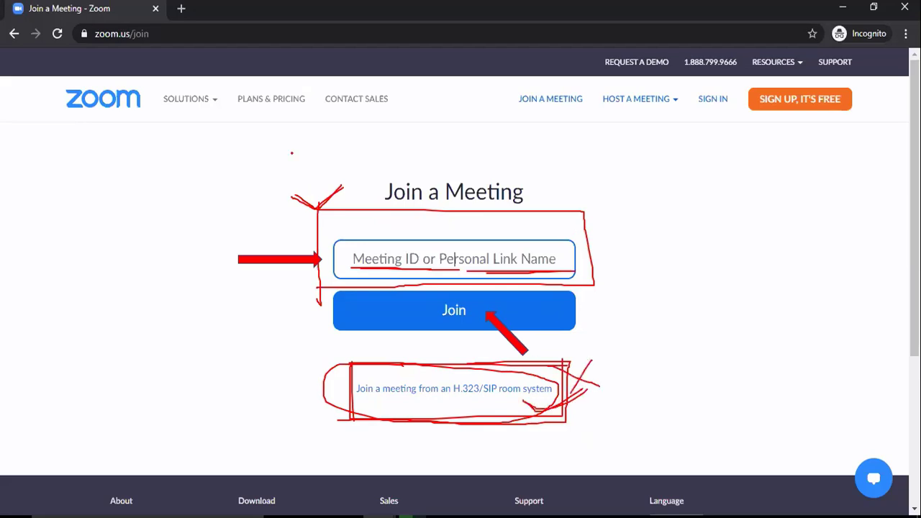
Step: Draw a large frame around the Join a Meeting heading, meeting ID field and Join button
{"action": "left_click_drag", "start_coordinate": [594, 184], "coordinate": [288, 152]}
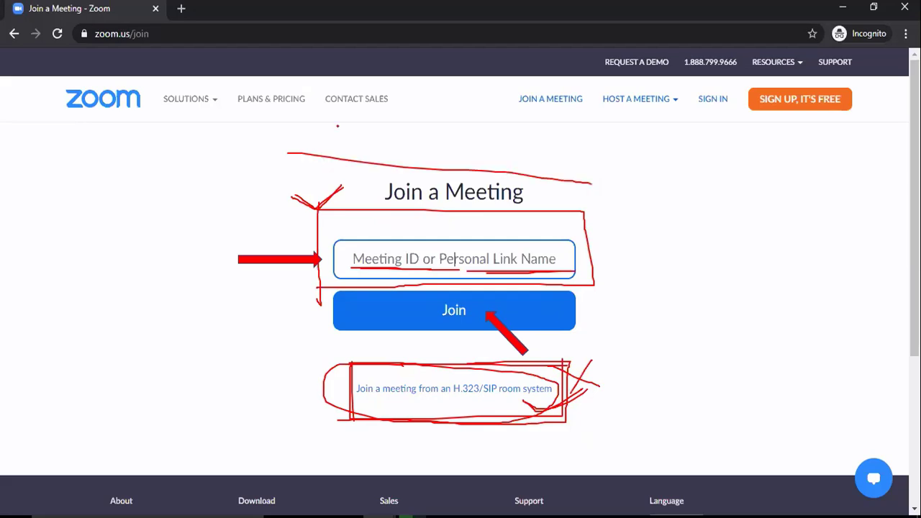
{"action": "mouse_move", "coordinate": [595, 184]}
{"action": "left_mouse_down"}
{"action": "mouse_move", "coordinate": [305, 350]}
{"action": "mouse_move", "coordinate": [329, 121]}
{"action": "left_mouse_up"}
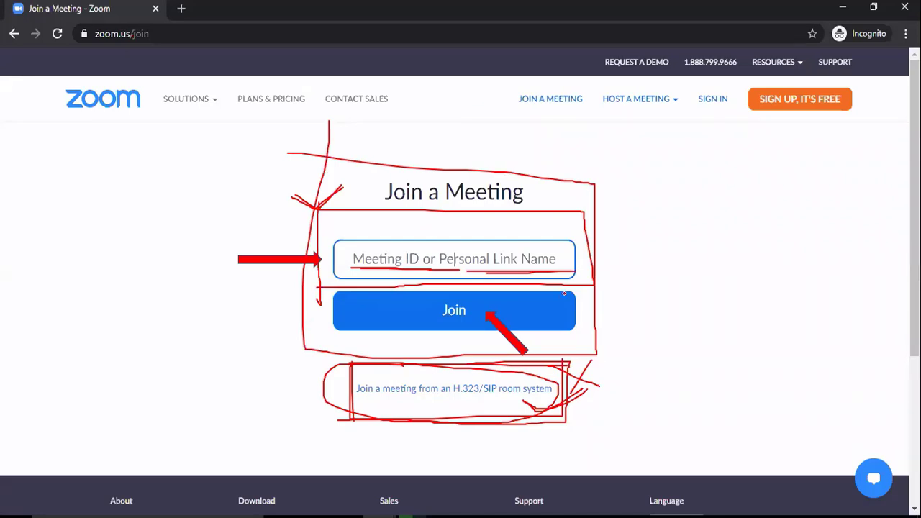
{"action": "left_click_drag", "start_coordinate": [598, 289], "coordinate": [610, 253]}
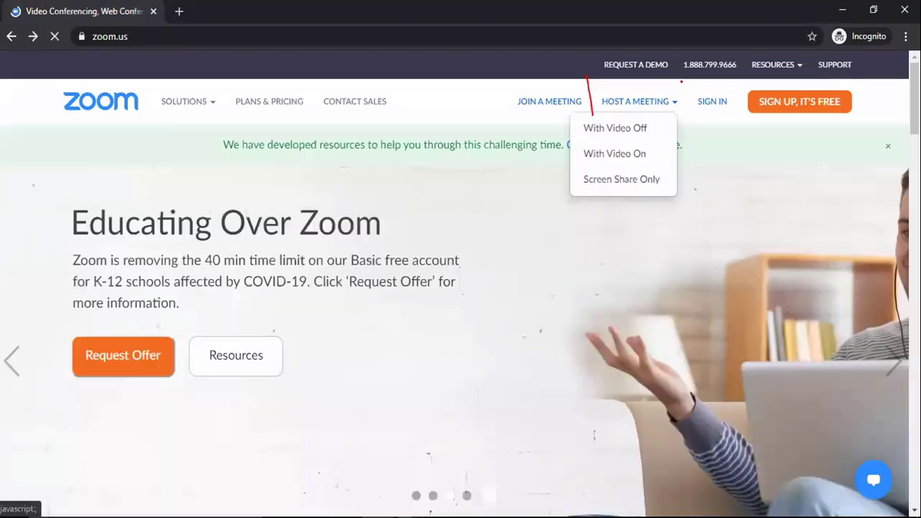
Step: Box the HOST A MEETING link on the slide with its expanded options and add marks beside it
{"action": "mouse_move", "coordinate": [588, 81]}
{"action": "left_mouse_down"}
{"action": "mouse_move", "coordinate": [676, 115]}
{"action": "mouse_move", "coordinate": [592, 115]}
{"action": "left_mouse_up"}
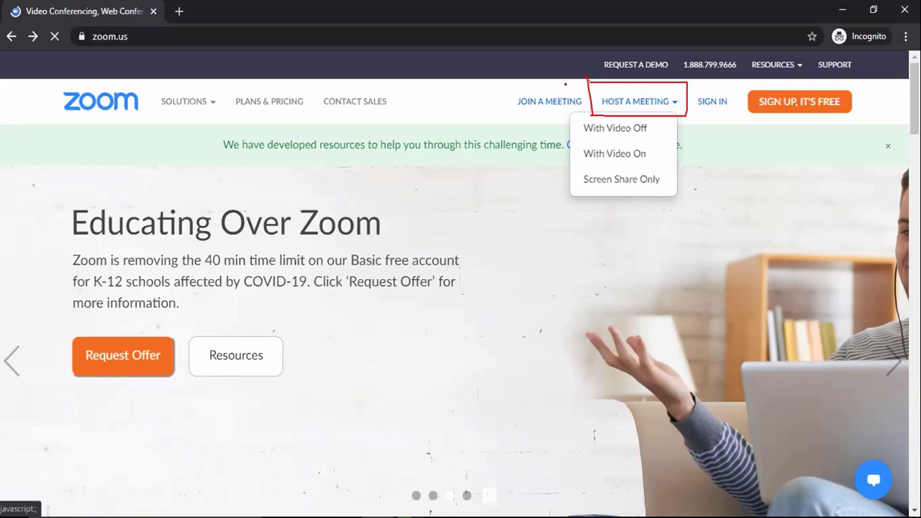
{"action": "left_click_drag", "start_coordinate": [565, 85], "coordinate": [582, 81]}
{"action": "left_click_drag", "start_coordinate": [566, 90], "coordinate": [598, 82]}
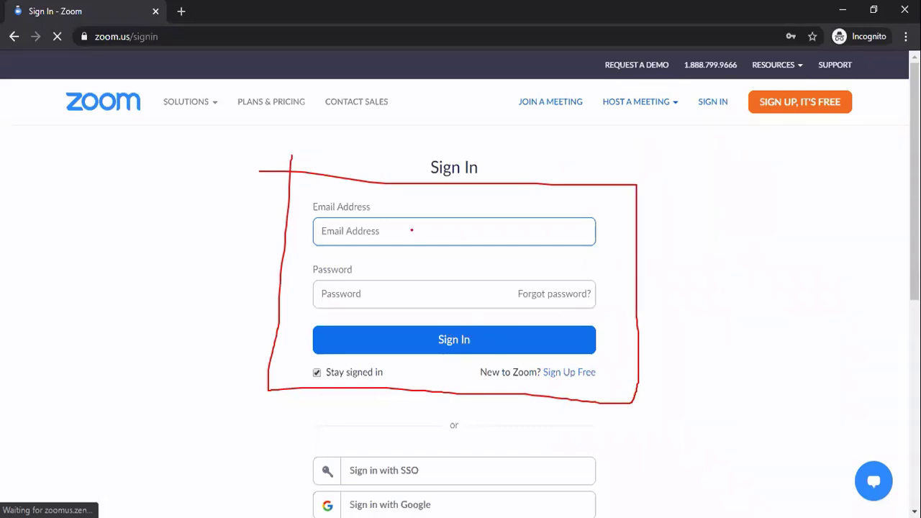
Step: Mark the Email Address field on the Sign In slide with an arrow, circle and check mark, and double-underline the Zoom logo
{"action": "mouse_move", "coordinate": [246, 231]}
{"action": "left_mouse_down"}
{"action": "mouse_move", "coordinate": [307, 231]}
{"action": "mouse_move", "coordinate": [292, 248]}
{"action": "mouse_move", "coordinate": [371, 189]}
{"action": "mouse_move", "coordinate": [350, 215]}
{"action": "left_mouse_up"}
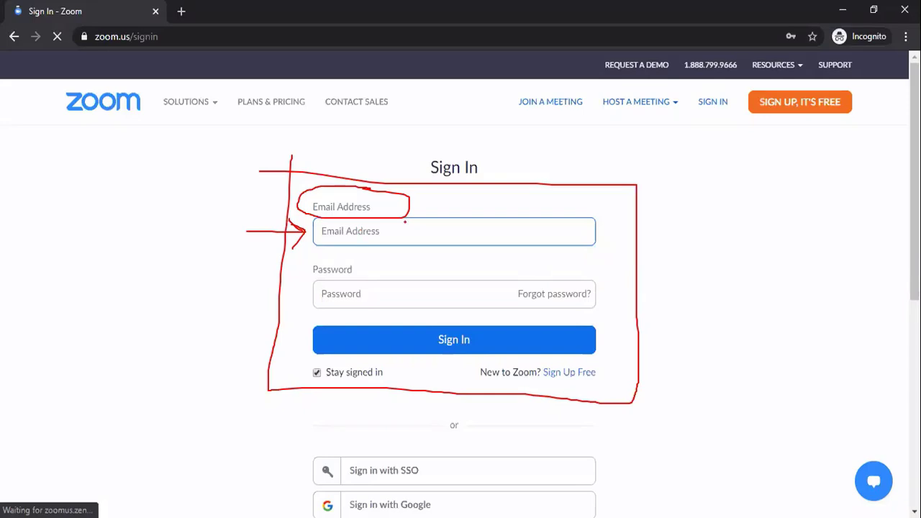
{"action": "mouse_move", "coordinate": [358, 242]}
{"action": "left_mouse_down"}
{"action": "mouse_move", "coordinate": [384, 244]}
{"action": "mouse_move", "coordinate": [407, 224]}
{"action": "left_mouse_up"}
{"action": "left_click_drag", "start_coordinate": [66, 131], "coordinate": [131, 130]}
{"action": "left_click_drag", "start_coordinate": [64, 136], "coordinate": [136, 135]}
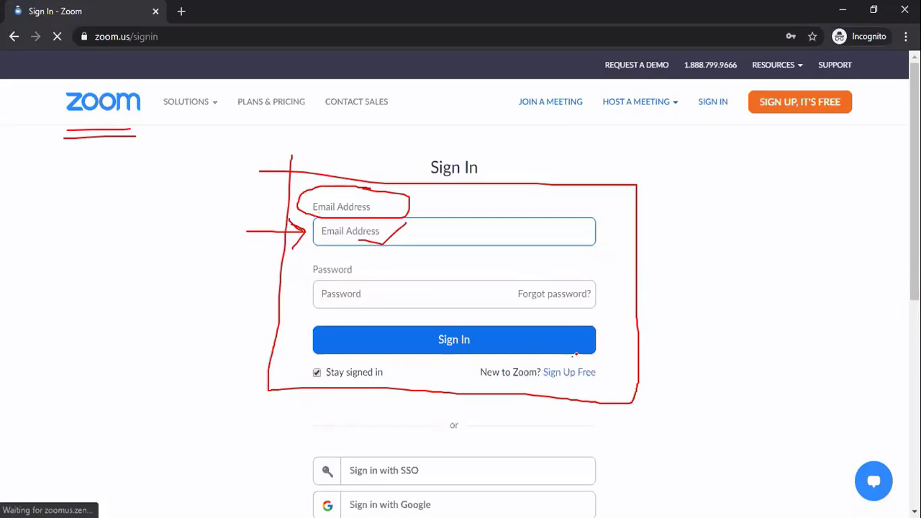
Step: Circle the Sign Up Free link and draw arrows pointing to the Sign in with Google option
{"action": "left_click_drag", "start_coordinate": [574, 355], "coordinate": [616, 362]}
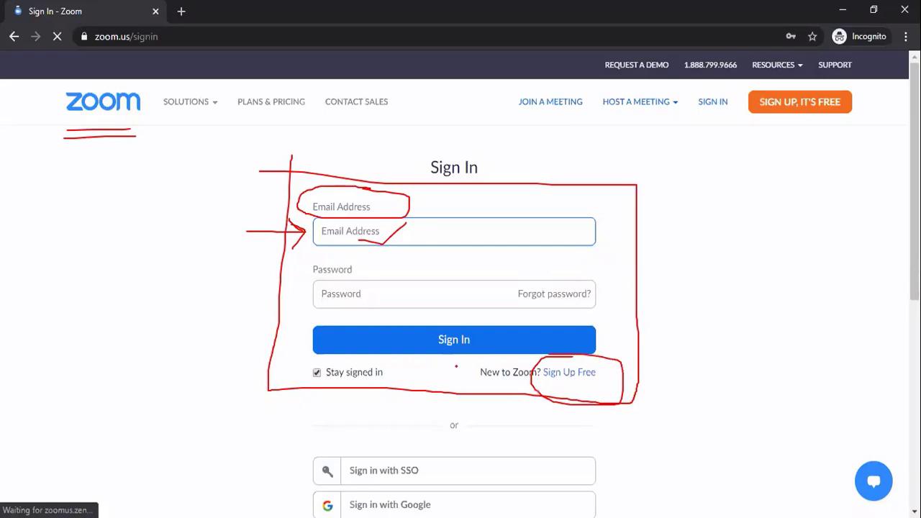
{"action": "mouse_move", "coordinate": [457, 367]}
{"action": "left_mouse_down"}
{"action": "mouse_move", "coordinate": [456, 484]}
{"action": "mouse_move", "coordinate": [450, 471]}
{"action": "left_mouse_up"}
{"action": "left_click_drag", "start_coordinate": [506, 515], "coordinate": [543, 491]}
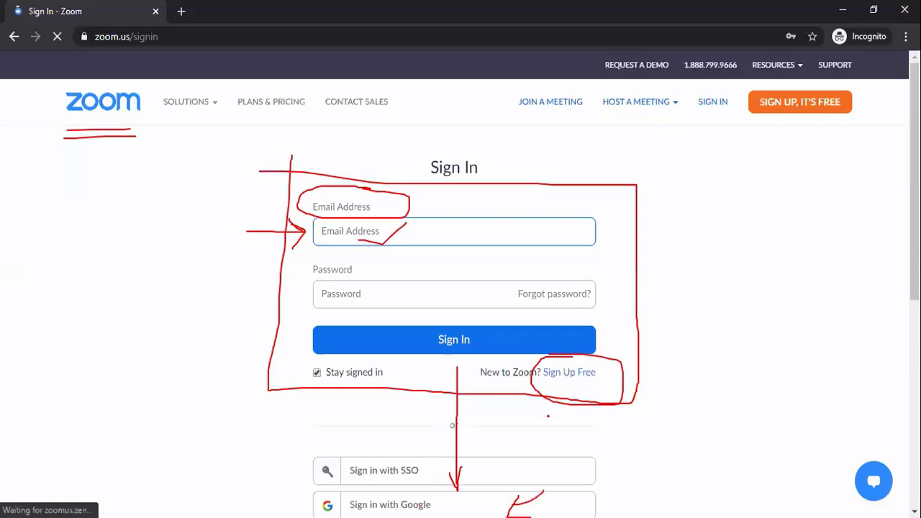
{"action": "mouse_move", "coordinate": [513, 503]}
{"action": "left_mouse_down"}
{"action": "mouse_move", "coordinate": [518, 487]}
{"action": "mouse_move", "coordinate": [535, 498]}
{"action": "left_mouse_up"}
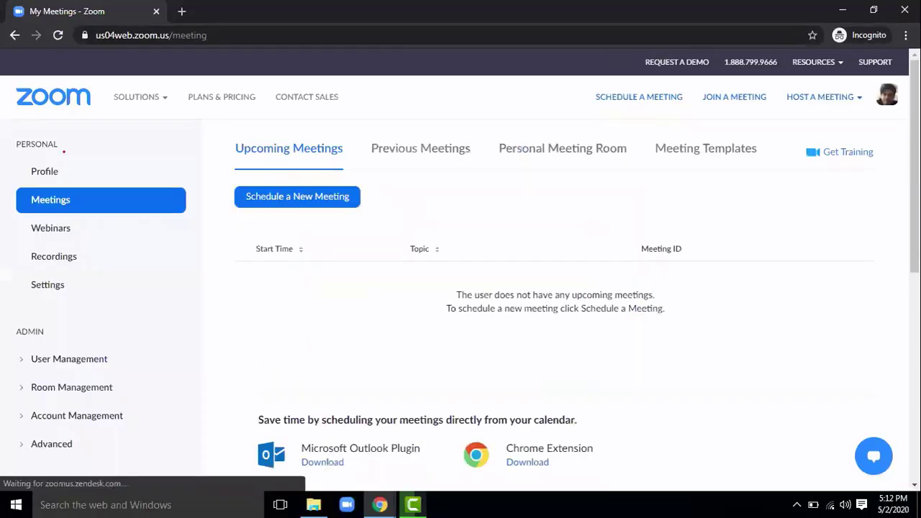
Step: Circle the Profile entry on the My Meetings slide
{"action": "left_click_drag", "start_coordinate": [79, 182], "coordinate": [87, 147]}
{"action": "left_click_drag", "start_coordinate": [63, 190], "coordinate": [80, 145]}
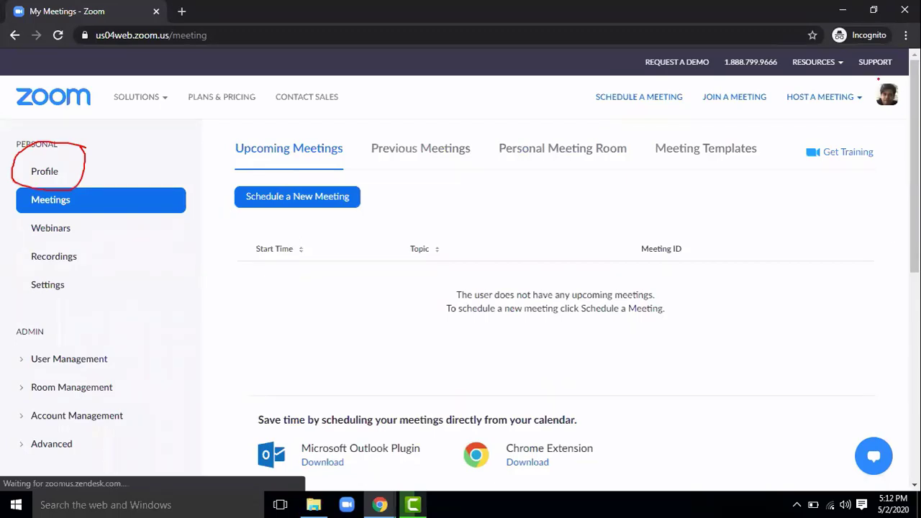
Step: Box the profile picture, the SCHEDULE A MEETING link and the JOIN A MEETING link on the My Meetings slide
{"action": "left_click_drag", "start_coordinate": [867, 81], "coordinate": [868, 117]}
{"action": "left_click_drag", "start_coordinate": [868, 79], "coordinate": [862, 119]}
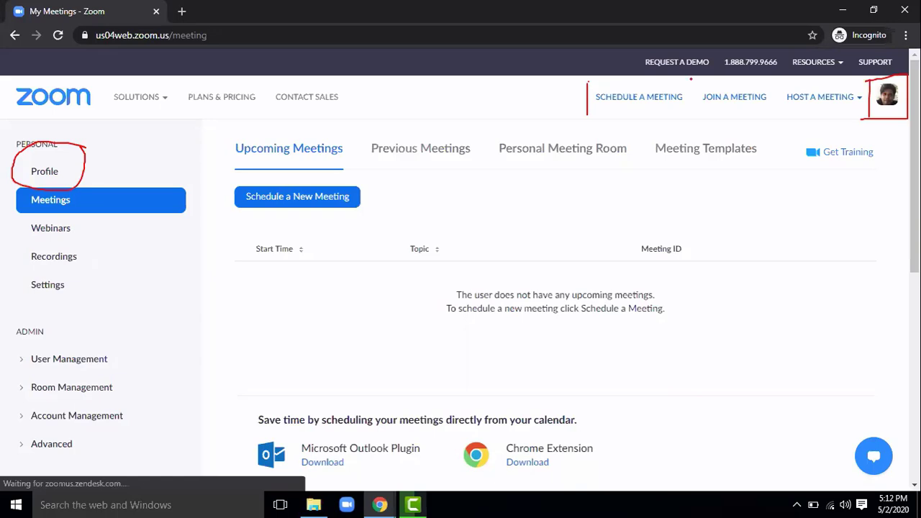
{"action": "mouse_move", "coordinate": [612, 118]}
{"action": "left_mouse_down"}
{"action": "mouse_move", "coordinate": [697, 82]}
{"action": "mouse_move", "coordinate": [698, 118]}
{"action": "left_mouse_up"}
{"action": "left_click_drag", "start_coordinate": [777, 76], "coordinate": [695, 77]}
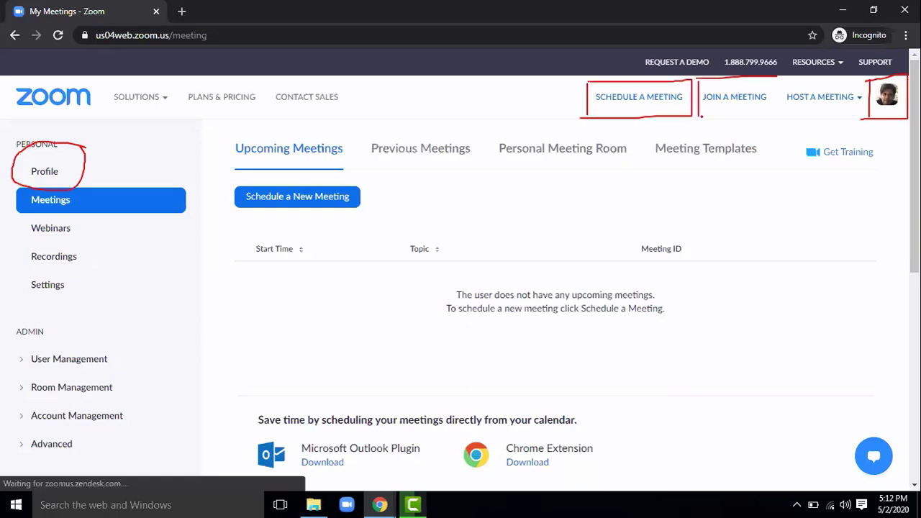
{"action": "left_click_drag", "start_coordinate": [777, 77], "coordinate": [695, 116]}
{"action": "left_click_drag", "start_coordinate": [698, 79], "coordinate": [695, 73]}
Step: Draw two upward arrows pointing to the JOIN A MEETING and HOST A MEETING links and box HOST A MEETING
{"action": "left_click_drag", "start_coordinate": [775, 124], "coordinate": [782, 196]}
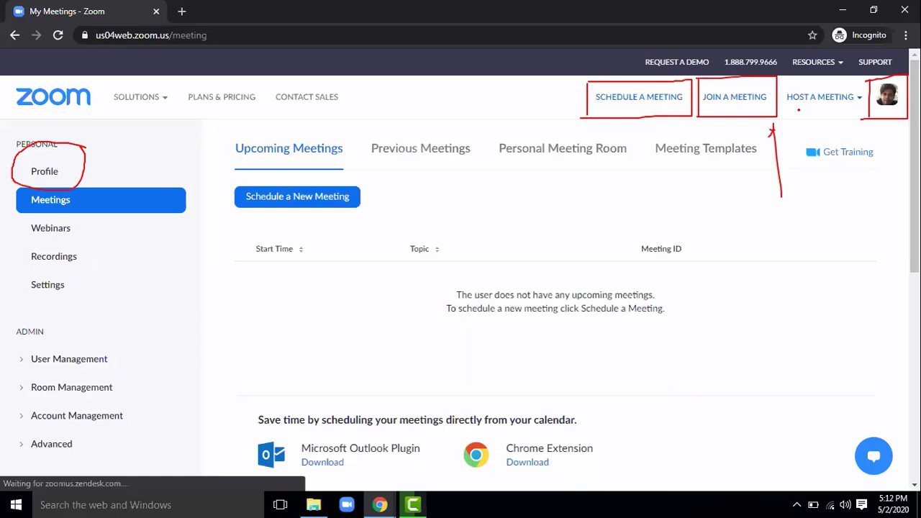
{"action": "left_click_drag", "start_coordinate": [775, 129], "coordinate": [787, 135]}
{"action": "left_click_drag", "start_coordinate": [805, 110], "coordinate": [809, 195]}
{"action": "mouse_move", "coordinate": [797, 121]}
{"action": "left_mouse_down"}
{"action": "mouse_move", "coordinate": [802, 110]}
{"action": "mouse_move", "coordinate": [819, 121]}
{"action": "left_mouse_up"}
{"action": "left_click_drag", "start_coordinate": [782, 81], "coordinate": [783, 75]}
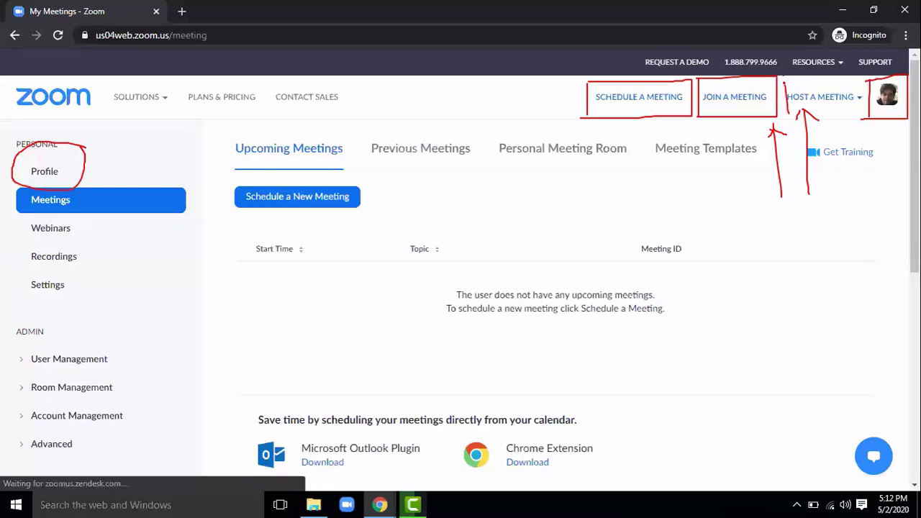
{"action": "left_click_drag", "start_coordinate": [873, 119], "coordinate": [782, 72]}
{"action": "mouse_move", "coordinate": [853, 120]}
{"action": "left_mouse_down"}
{"action": "mouse_move", "coordinate": [786, 117]}
{"action": "mouse_move", "coordinate": [783, 71]}
{"action": "left_mouse_up"}
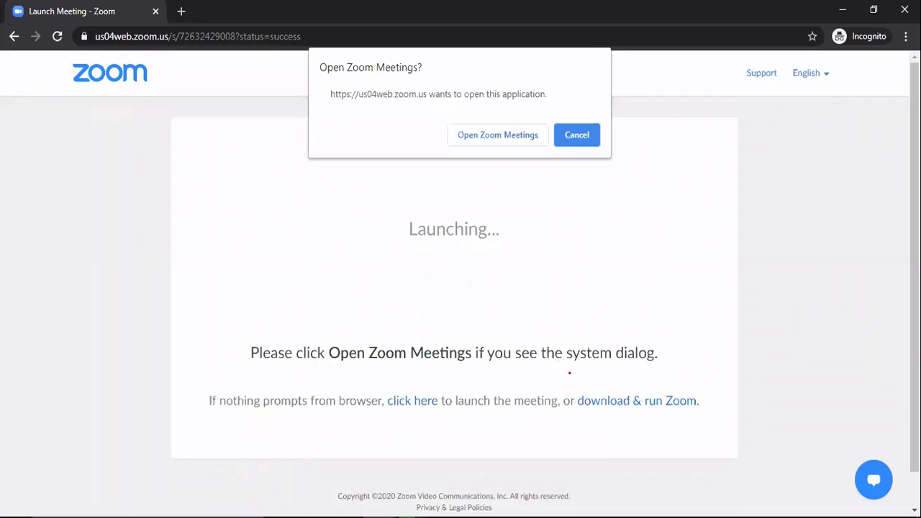
Step: Box the download & run Zoom link on the Launch Meeting slide and add a pen stroke pointing to it
{"action": "left_click_drag", "start_coordinate": [573, 373], "coordinate": [580, 431]}
{"action": "mouse_move", "coordinate": [580, 375]}
{"action": "left_mouse_down"}
{"action": "mouse_move", "coordinate": [704, 426]}
{"action": "mouse_move", "coordinate": [571, 433]}
{"action": "left_mouse_up"}
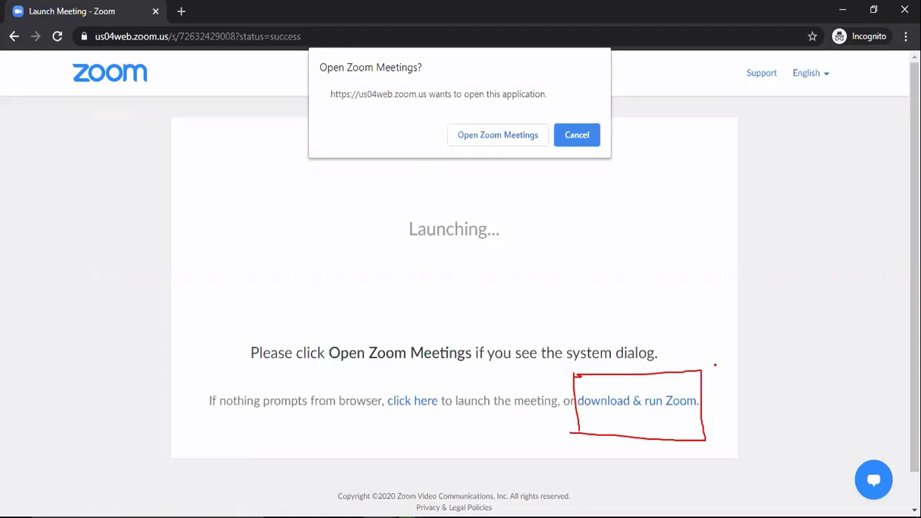
{"action": "mouse_move", "coordinate": [778, 354]}
{"action": "left_mouse_down"}
{"action": "mouse_move", "coordinate": [668, 385]}
{"action": "mouse_move", "coordinate": [679, 373]}
{"action": "mouse_move", "coordinate": [694, 388]}
{"action": "left_mouse_up"}
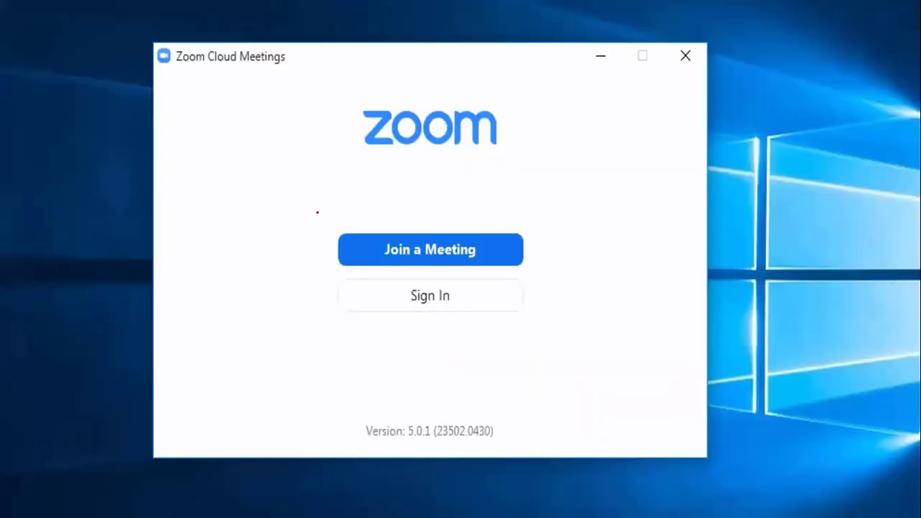
Step: Box the Join a Meeting and Sign In buttons on the Zoom Cloud Meetings slide and add arrows pointing to them
{"action": "left_click_drag", "start_coordinate": [317, 213], "coordinate": [314, 331]}
{"action": "left_click_drag", "start_coordinate": [436, 209], "coordinate": [557, 205]}
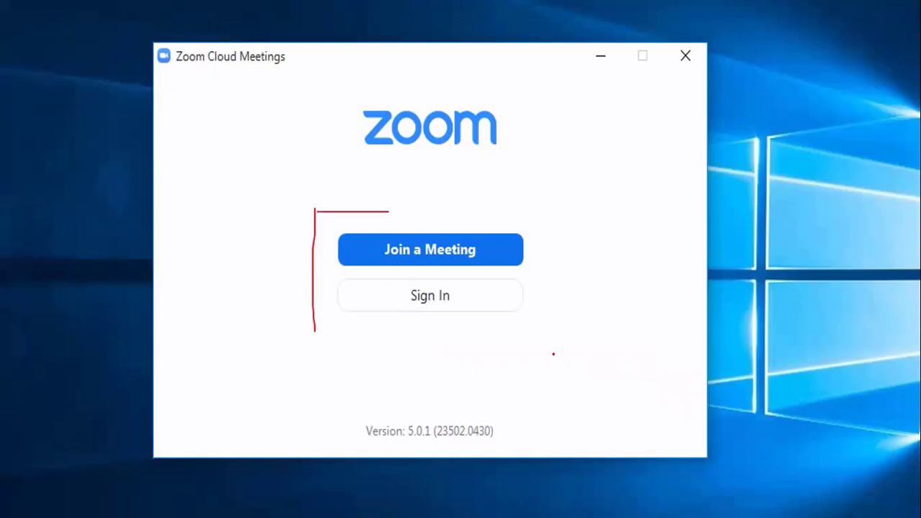
{"action": "mouse_move", "coordinate": [389, 212]}
{"action": "left_mouse_down"}
{"action": "mouse_move", "coordinate": [553, 349]}
{"action": "mouse_move", "coordinate": [311, 338]}
{"action": "left_mouse_up"}
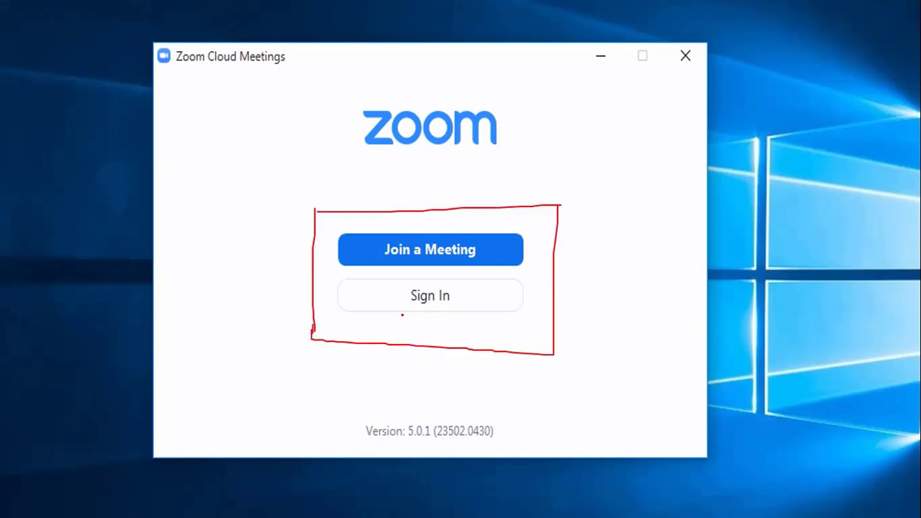
{"action": "left_click_drag", "start_coordinate": [406, 306], "coordinate": [407, 350]}
{"action": "left_click_drag", "start_coordinate": [396, 317], "coordinate": [416, 314]}
{"action": "mouse_move", "coordinate": [286, 250]}
{"action": "left_mouse_down"}
{"action": "mouse_move", "coordinate": [332, 250]}
{"action": "mouse_move", "coordinate": [326, 255]}
{"action": "left_mouse_up"}
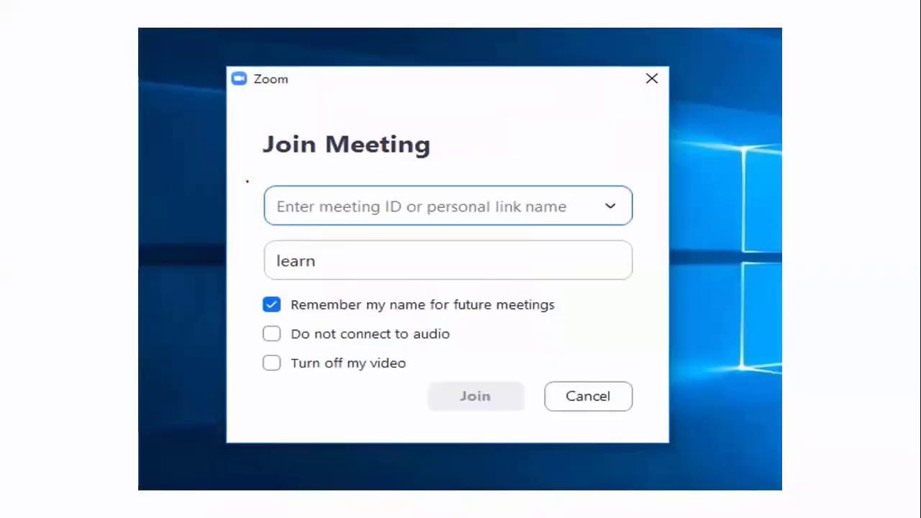
Step: Box the meeting ID field on the Join Meeting slide, and circle the name "learn" with an arrow pointing to it
{"action": "left_click_drag", "start_coordinate": [244, 167], "coordinate": [244, 234]}
{"action": "mouse_move", "coordinate": [245, 167]}
{"action": "left_mouse_down"}
{"action": "mouse_move", "coordinate": [244, 237]}
{"action": "mouse_move", "coordinate": [268, 264]}
{"action": "mouse_move", "coordinate": [292, 241]}
{"action": "left_mouse_up"}
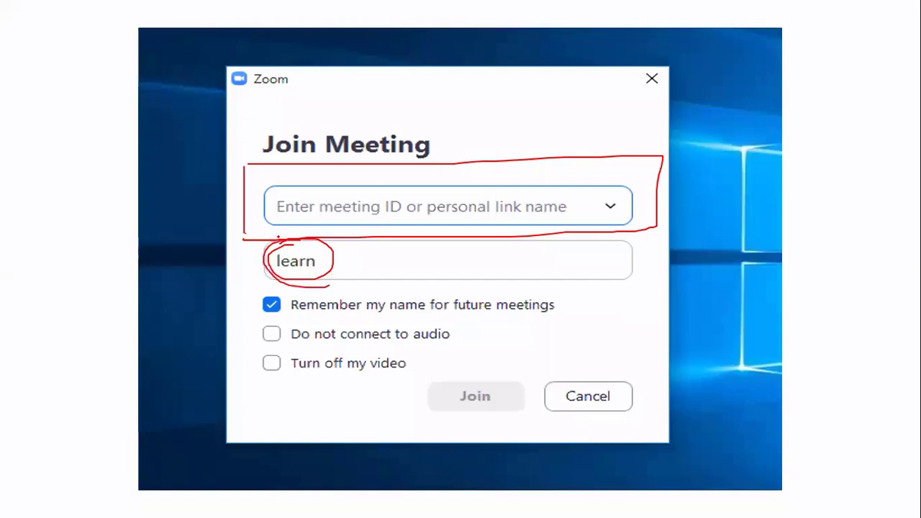
{"action": "left_click_drag", "start_coordinate": [329, 285], "coordinate": [279, 237]}
{"action": "mouse_move", "coordinate": [334, 258]}
{"action": "left_mouse_down"}
{"action": "mouse_move", "coordinate": [369, 255]}
{"action": "mouse_move", "coordinate": [333, 268]}
{"action": "mouse_move", "coordinate": [352, 274]}
{"action": "left_mouse_up"}
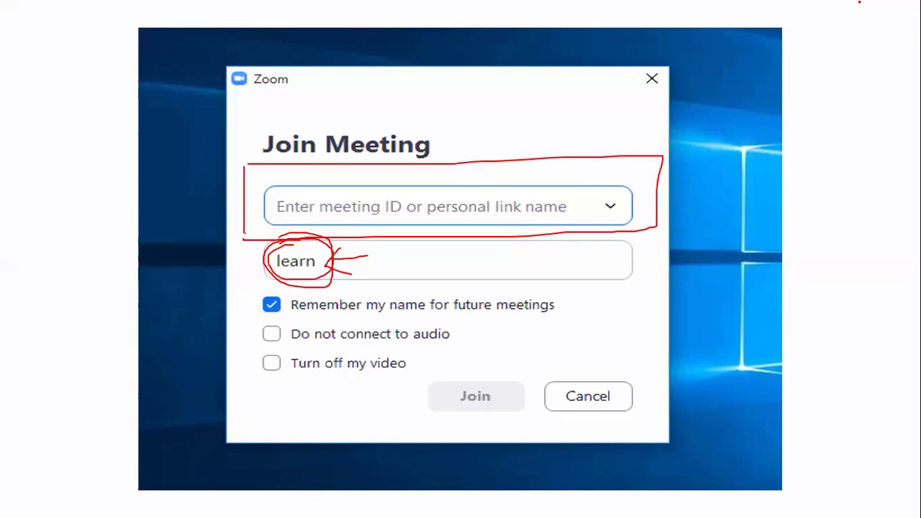
Step: Advance to the Sign In slide and box the email and password area and the Google and Facebook sign-in options
{"action": "key", "text": "Right"}
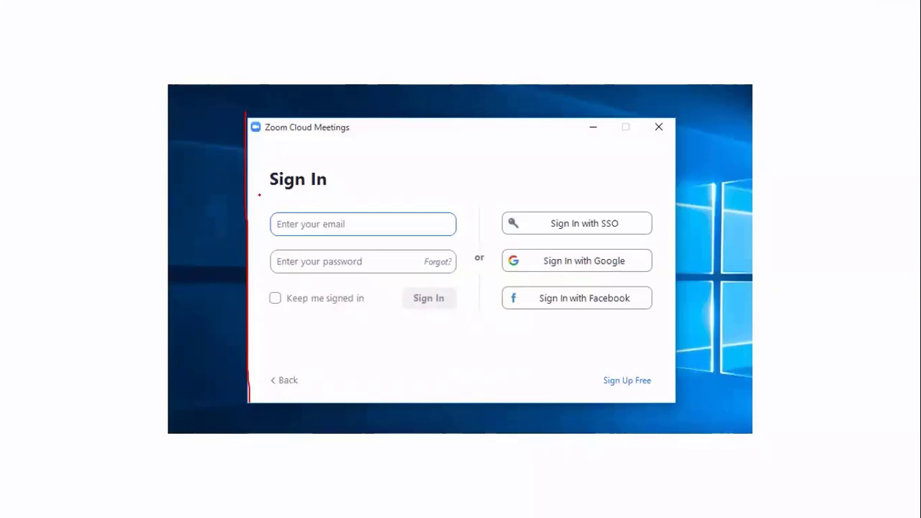
{"action": "left_click_drag", "start_coordinate": [256, 199], "coordinate": [252, 355]}
{"action": "mouse_move", "coordinate": [259, 196]}
{"action": "left_mouse_down"}
{"action": "mouse_move", "coordinate": [476, 187]}
{"action": "mouse_move", "coordinate": [310, 340]}
{"action": "mouse_move", "coordinate": [250, 340]}
{"action": "left_mouse_up"}
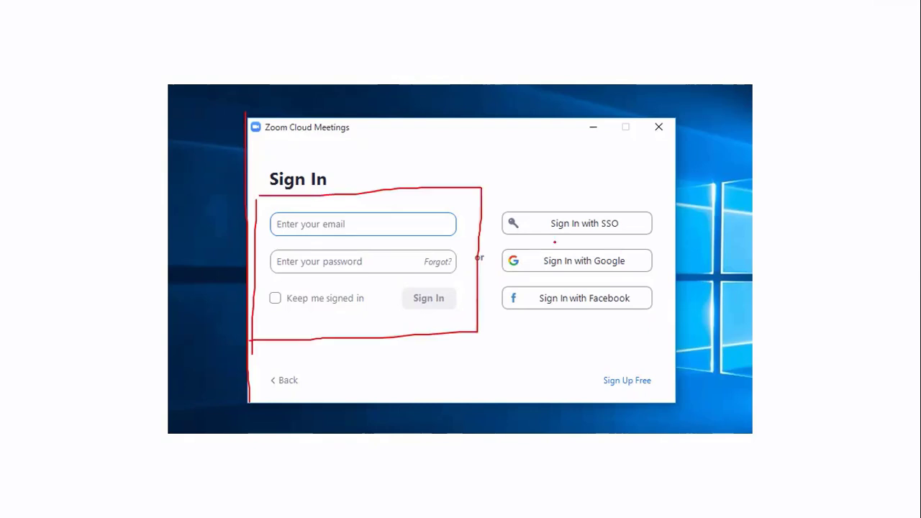
{"action": "left_click_drag", "start_coordinate": [564, 242], "coordinate": [662, 241]}
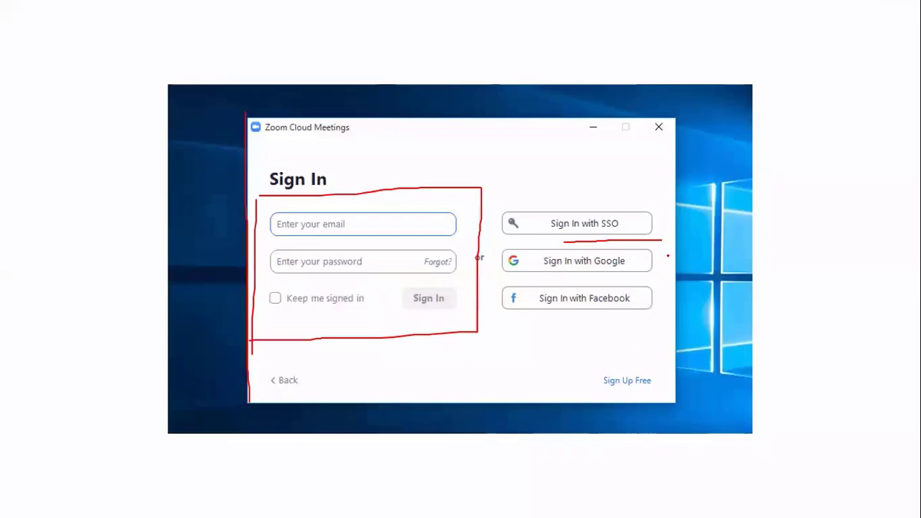
{"action": "mouse_move", "coordinate": [564, 243]}
{"action": "left_mouse_down"}
{"action": "mouse_move", "coordinate": [612, 344]}
{"action": "mouse_move", "coordinate": [668, 244]}
{"action": "left_mouse_up"}
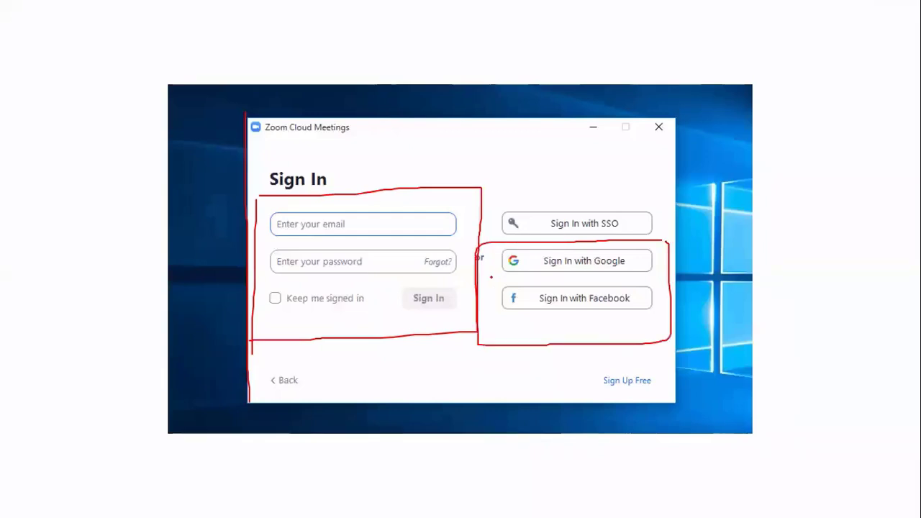
Step: Draw arrows beside the boxed Google and Facebook sign-in options and add a mark near the Sign Up Free link
{"action": "mouse_move", "coordinate": [493, 276]}
{"action": "left_mouse_down"}
{"action": "mouse_move", "coordinate": [464, 257]}
{"action": "mouse_move", "coordinate": [484, 250]}
{"action": "left_mouse_up"}
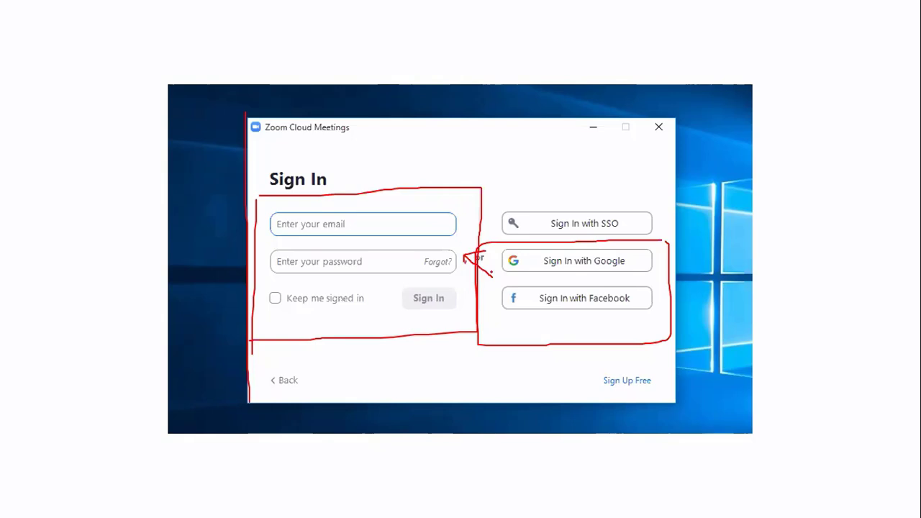
{"action": "mouse_move", "coordinate": [467, 249]}
{"action": "left_mouse_down"}
{"action": "mouse_move", "coordinate": [466, 284]}
{"action": "mouse_move", "coordinate": [529, 253]}
{"action": "left_mouse_up"}
{"action": "left_click_drag", "start_coordinate": [488, 297], "coordinate": [523, 289]}
{"action": "mouse_move", "coordinate": [661, 356]}
{"action": "left_mouse_down"}
{"action": "mouse_move", "coordinate": [627, 355]}
{"action": "mouse_move", "coordinate": [658, 358]}
{"action": "left_mouse_up"}
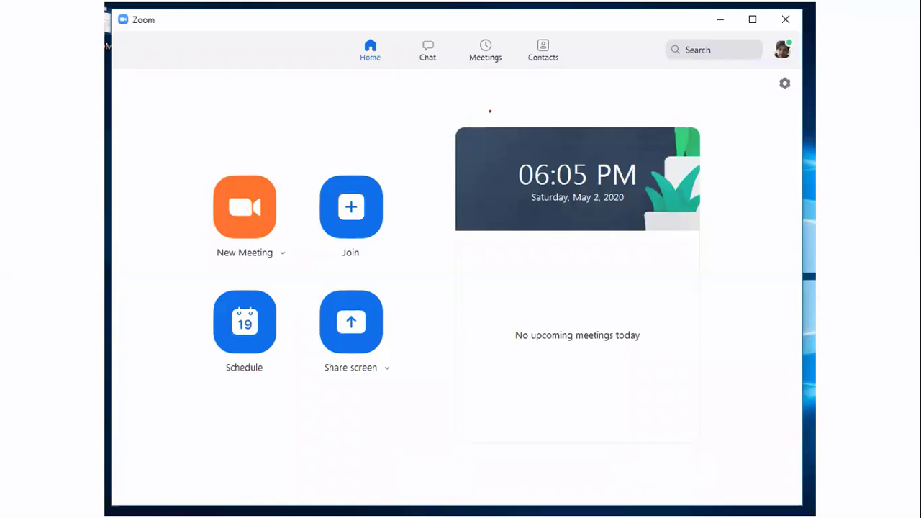
Step: Box the clock panel, the upcoming meetings area and the four action buttons on the Zoom home slide, with a check mark and a circled New Meeting
{"action": "left_click_drag", "start_coordinate": [452, 114], "coordinate": [458, 233]}
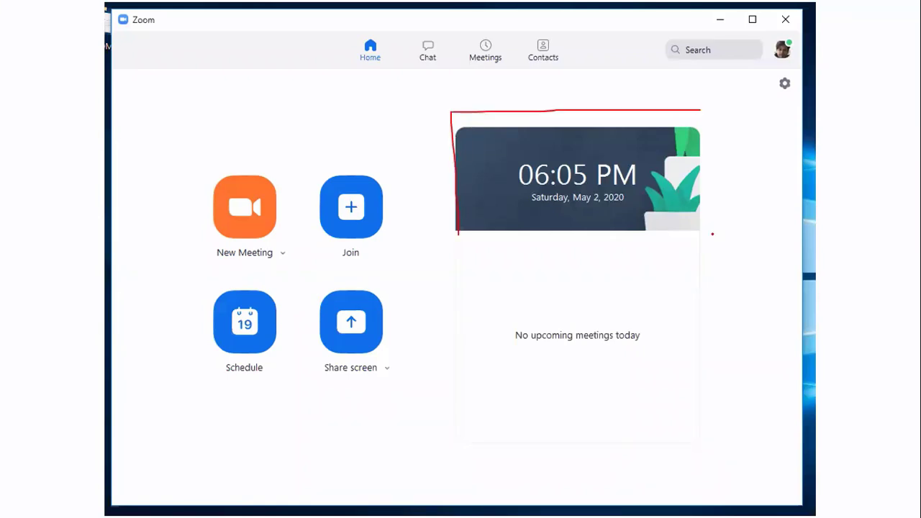
{"action": "left_click_drag", "start_coordinate": [712, 234], "coordinate": [637, 249]}
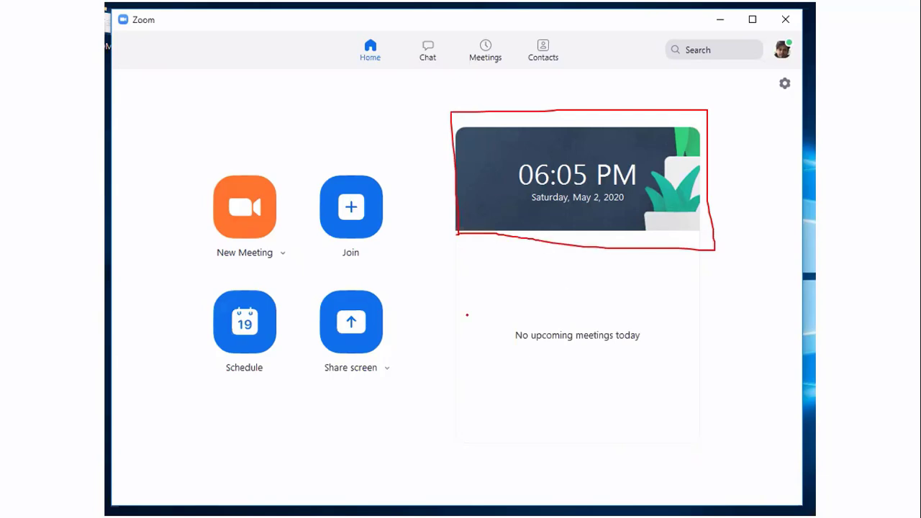
{"action": "mouse_move", "coordinate": [476, 419]}
{"action": "left_mouse_down"}
{"action": "mouse_move", "coordinate": [465, 254]}
{"action": "mouse_move", "coordinate": [614, 426]}
{"action": "left_mouse_up"}
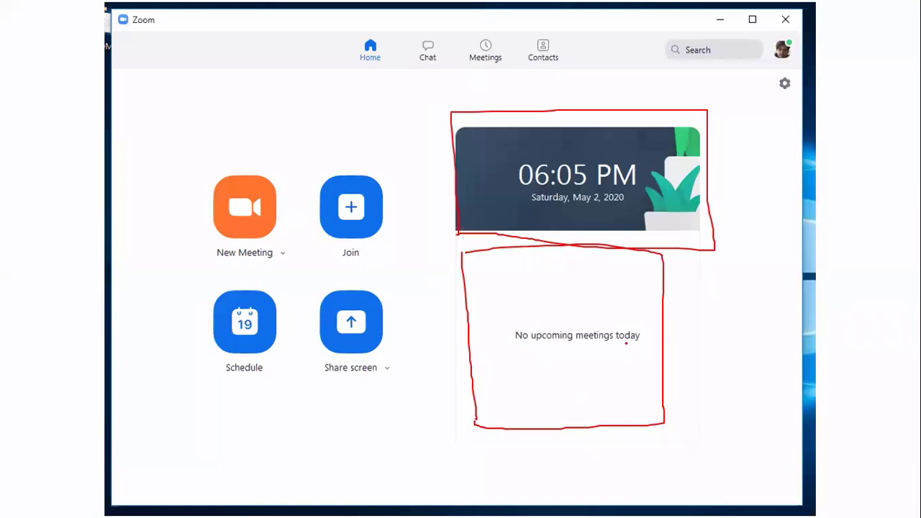
{"action": "mouse_move", "coordinate": [559, 363]}
{"action": "left_mouse_down"}
{"action": "mouse_move", "coordinate": [600, 368]}
{"action": "mouse_move", "coordinate": [626, 344]}
{"action": "left_mouse_up"}
{"action": "left_click_drag", "start_coordinate": [213, 115], "coordinate": [204, 135]}
{"action": "left_click_drag", "start_coordinate": [268, 134], "coordinate": [289, 151]}
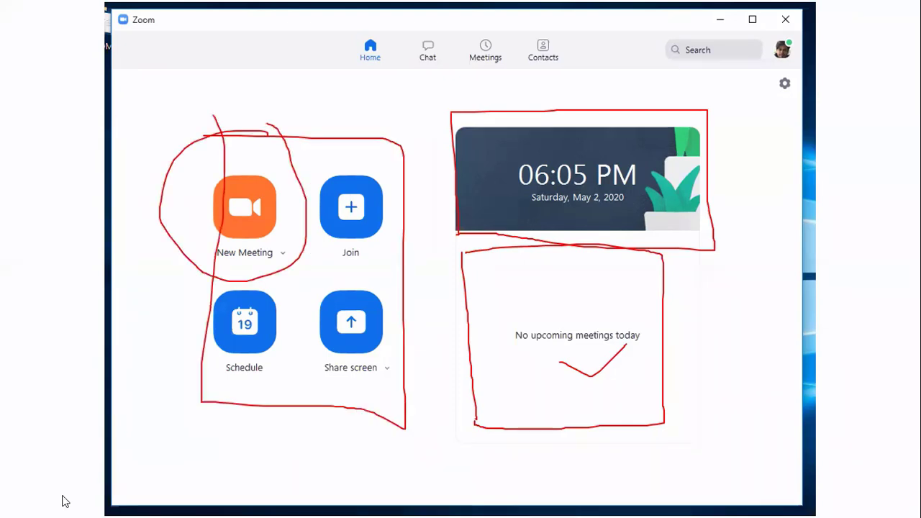
Step: Erase the ink from the Zoom home slide and mark the New Meeting button with the pen
{"action": "key", "text": "ctrl+e"}
{"action": "mouse_move", "coordinate": [358, 115]}
{"action": "left_mouse_down"}
{"action": "mouse_move", "coordinate": [515, 273]}
{"action": "mouse_move", "coordinate": [670, 353]}
{"action": "mouse_move", "coordinate": [523, 317]}
{"action": "mouse_move", "coordinate": [461, 342]}
{"action": "left_mouse_up"}
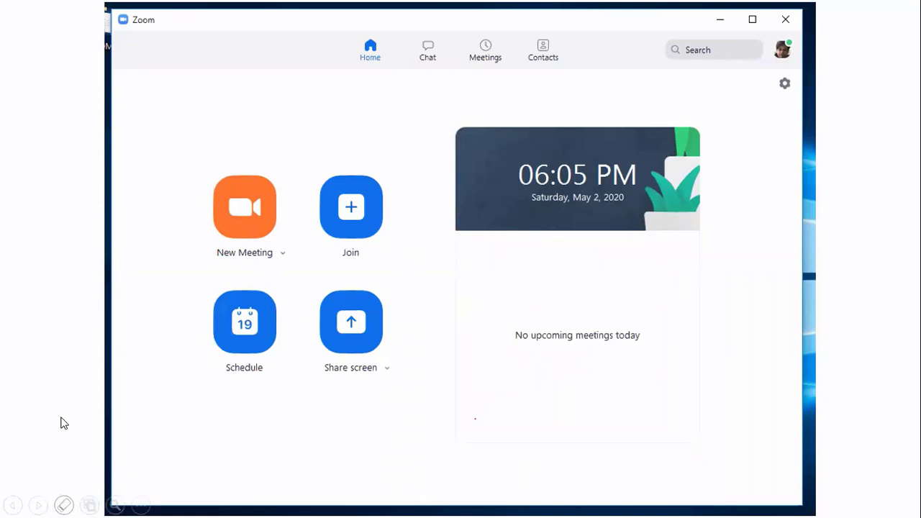
{"action": "left_click", "coordinate": [63, 505]}
{"action": "left_click", "coordinate": [32, 388]}
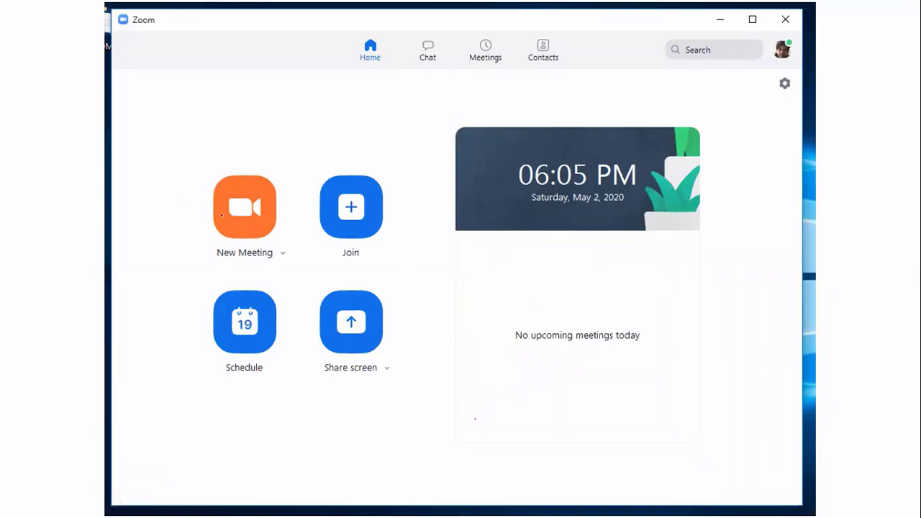
{"action": "left_click_drag", "start_coordinate": [182, 202], "coordinate": [231, 178]}
{"action": "mouse_move", "coordinate": [186, 153]}
{"action": "left_mouse_down"}
{"action": "mouse_move", "coordinate": [287, 160]}
{"action": "mouse_move", "coordinate": [186, 152]}
{"action": "left_mouse_up"}
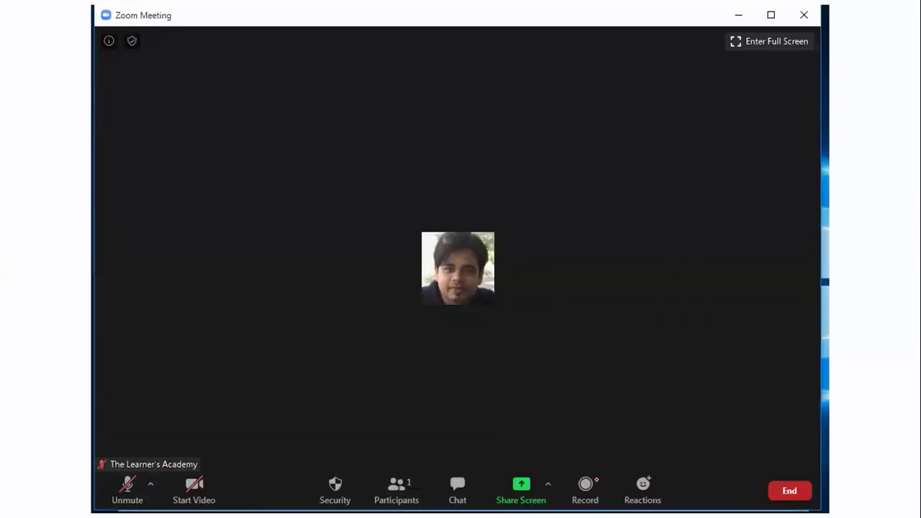
Step: Mark the Participants button on the meeting window slide, and circle the Invite button on the slide with the participants list
{"action": "key", "text": "Right"}
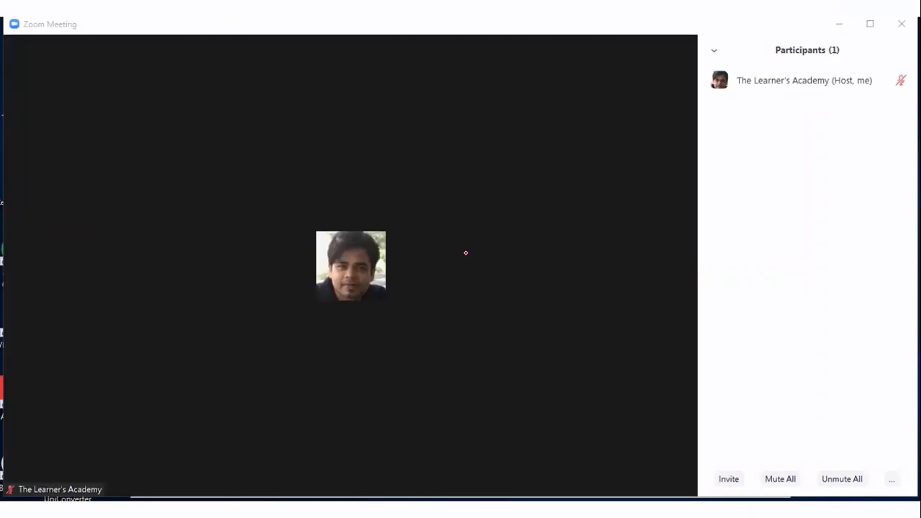
{"action": "key", "text": "Right"}
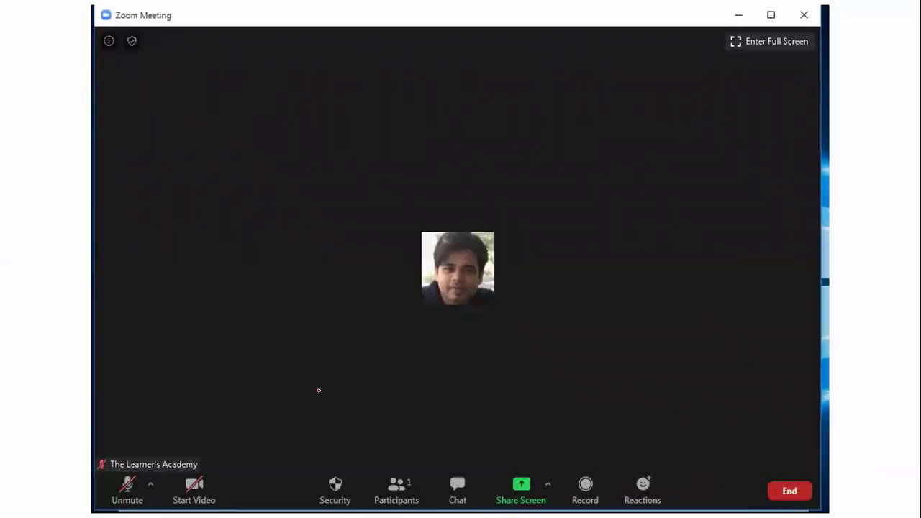
{"action": "left_click_drag", "start_coordinate": [401, 516], "coordinate": [403, 466]}
{"action": "key", "text": "Right"}
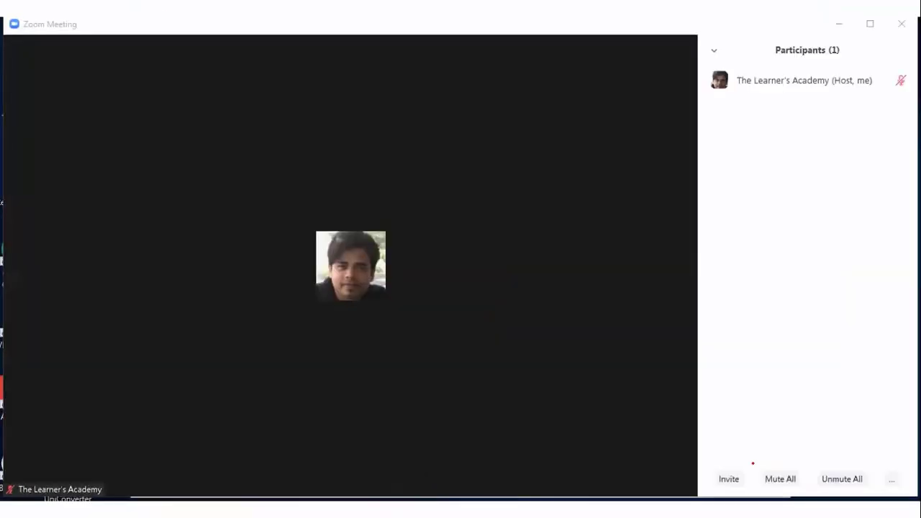
{"action": "left_click_drag", "start_coordinate": [703, 483], "coordinate": [747, 461]}
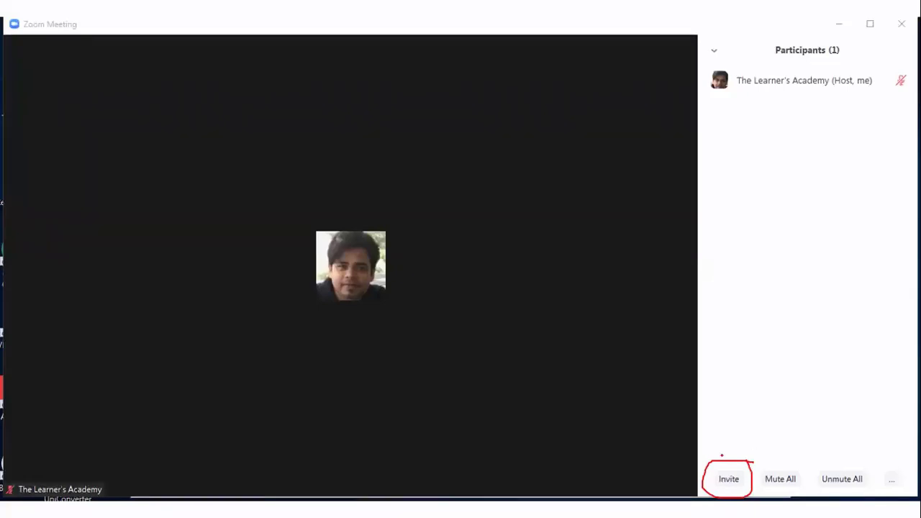
Step: Advance to the invite dialog slide and box the Copy URL and Copy Invitation buttons
{"action": "left_click", "coordinate": [729, 479]}
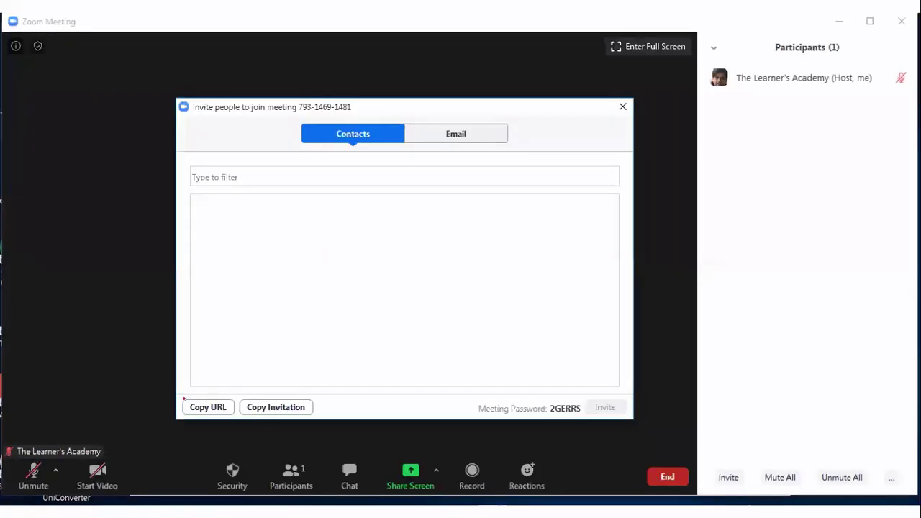
{"action": "left_click_drag", "start_coordinate": [238, 392], "coordinate": [172, 428]}
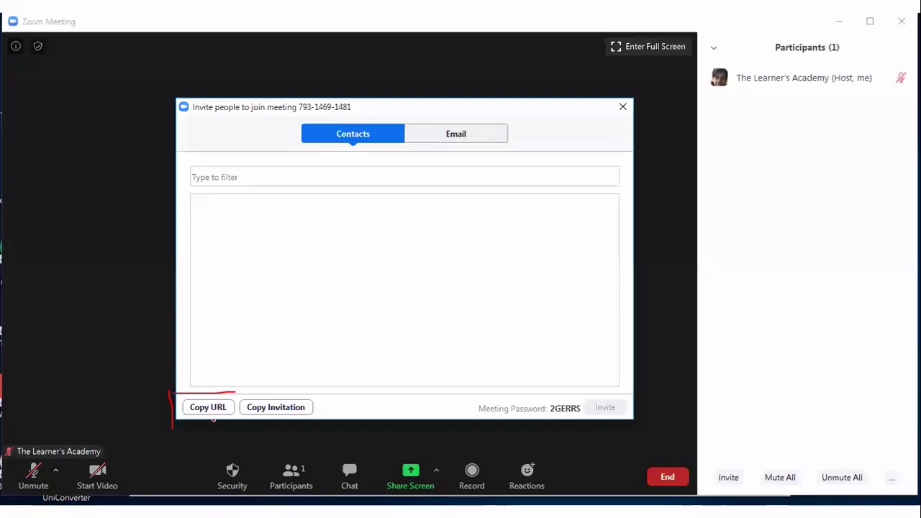
{"action": "left_click_drag", "start_coordinate": [236, 393], "coordinate": [239, 425]}
{"action": "mouse_move", "coordinate": [172, 423]}
{"action": "left_mouse_down"}
{"action": "mouse_move", "coordinate": [325, 428]}
{"action": "mouse_move", "coordinate": [237, 423]}
{"action": "left_mouse_up"}
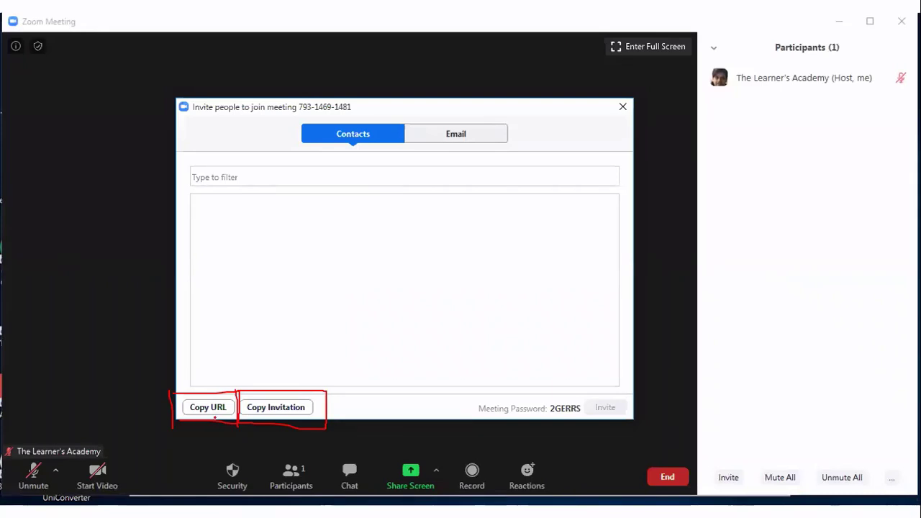
Step: Draw an arrow to Copy URL, and circle the "The invitation URL has been copied to Clipboard." message on the following slide
{"action": "mouse_move", "coordinate": [213, 420]}
{"action": "left_mouse_down"}
{"action": "mouse_move", "coordinate": [211, 454]}
{"action": "mouse_move", "coordinate": [216, 417]}
{"action": "left_mouse_up"}
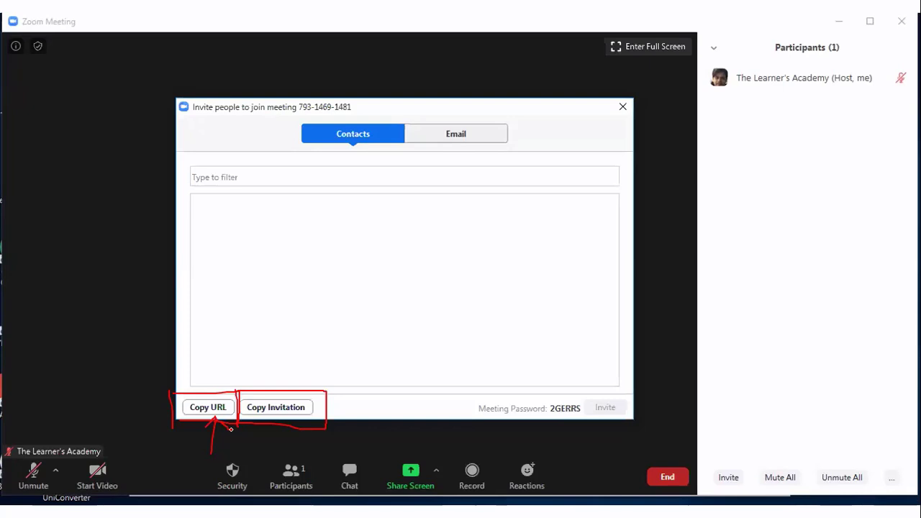
{"action": "left_click", "coordinate": [208, 407]}
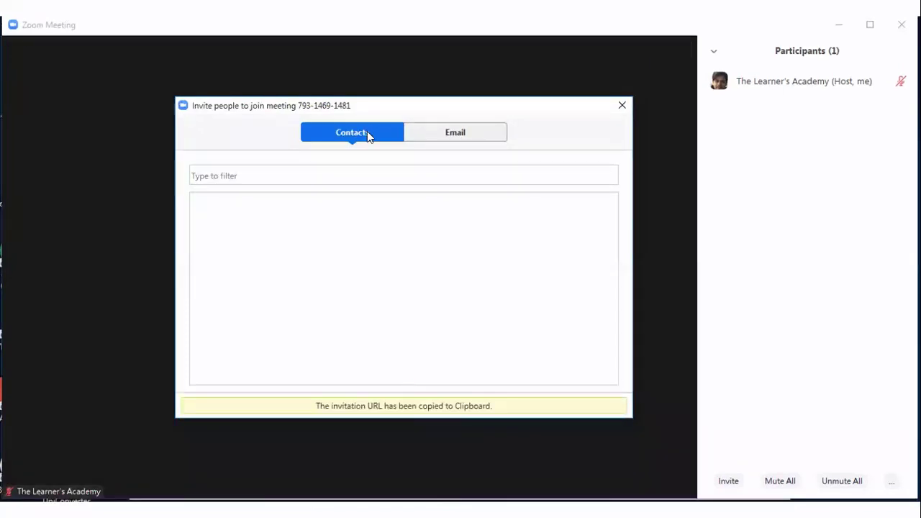
{"action": "left_click_drag", "start_coordinate": [404, 357], "coordinate": [446, 362]}
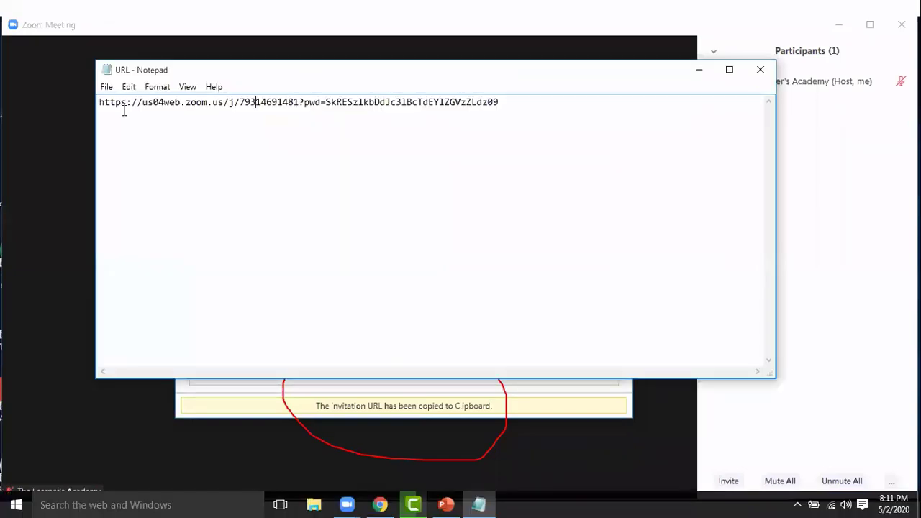
Step: Highlight the full meeting link in the URL text file to point it out, and minimise the file
{"action": "left_click_drag", "start_coordinate": [102, 103], "coordinate": [504, 99]}
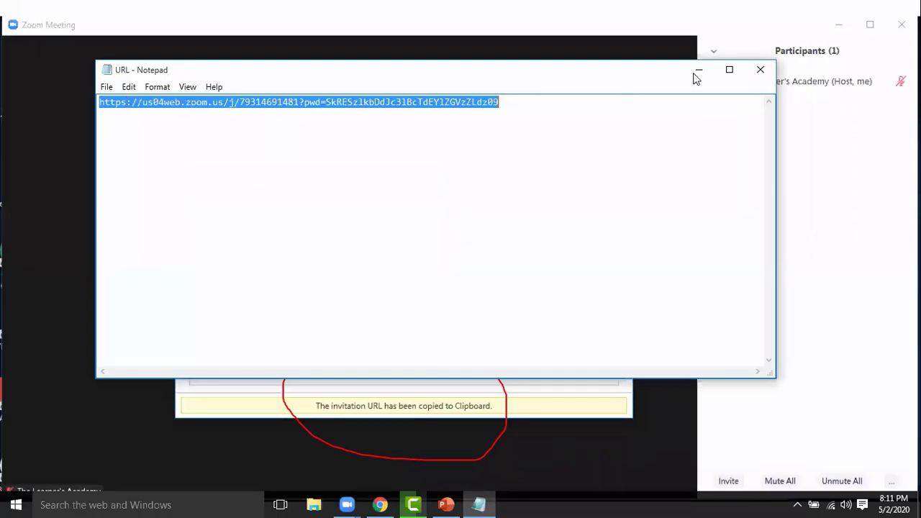
{"action": "left_click", "coordinate": [503, 102]}
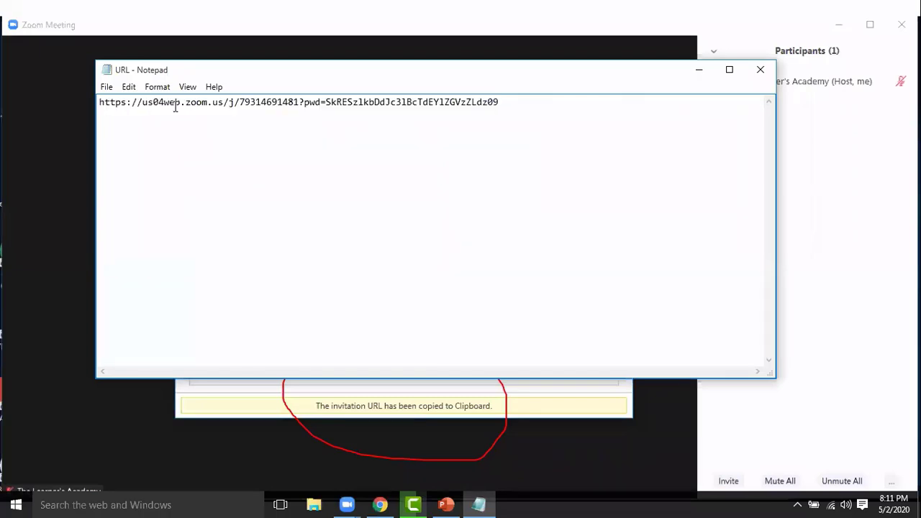
{"action": "left_click", "coordinate": [110, 106], "text": "shift"}
{"action": "left_click", "coordinate": [696, 69]}
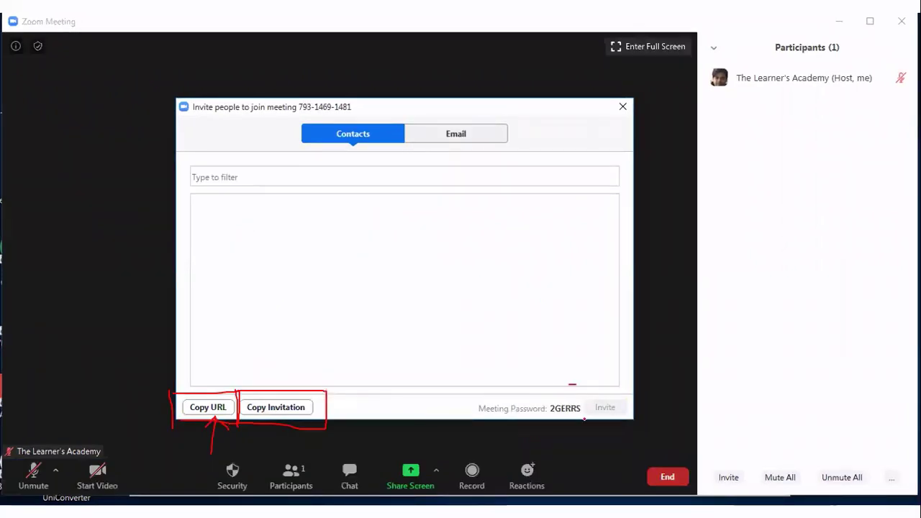
Step: Circle the Meeting Password on the invite dialog slide and draw arrows down to Copy URL and Copy Invitation
{"action": "mouse_move", "coordinate": [576, 385]}
{"action": "left_mouse_down"}
{"action": "mouse_move", "coordinate": [516, 439]}
{"action": "mouse_move", "coordinate": [583, 392]}
{"action": "left_mouse_up"}
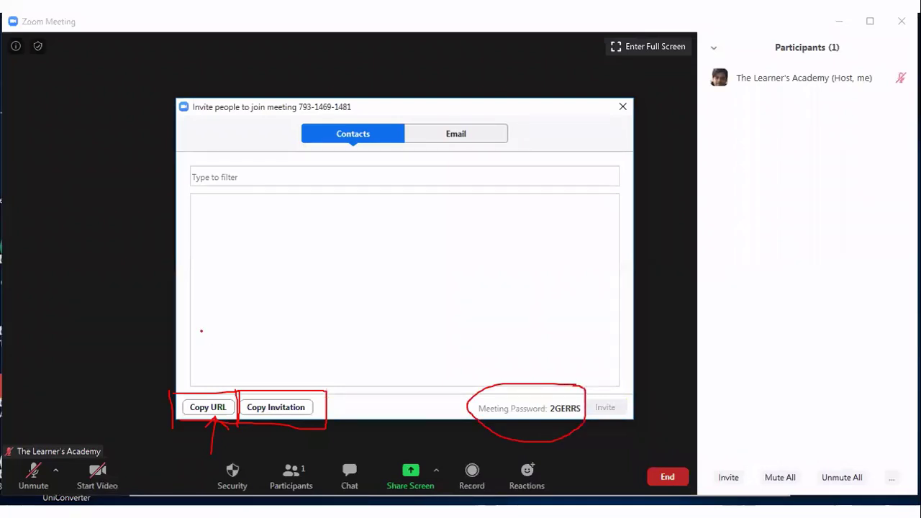
{"action": "left_click_drag", "start_coordinate": [212, 342], "coordinate": [195, 384]}
{"action": "mouse_move", "coordinate": [287, 336]}
{"action": "left_mouse_down"}
{"action": "mouse_move", "coordinate": [280, 375]}
{"action": "mouse_move", "coordinate": [265, 380]}
{"action": "mouse_move", "coordinate": [288, 393]}
{"action": "left_mouse_up"}
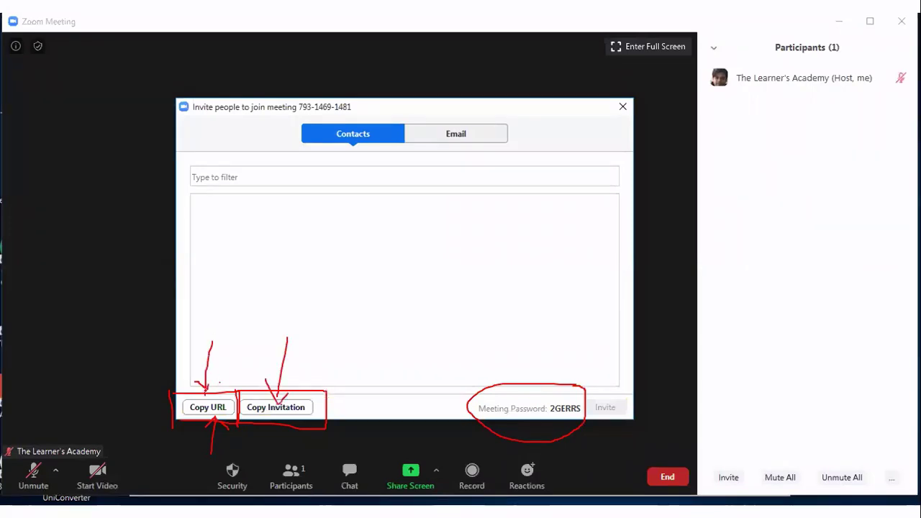
{"action": "left_click_drag", "start_coordinate": [219, 383], "coordinate": [209, 389]}
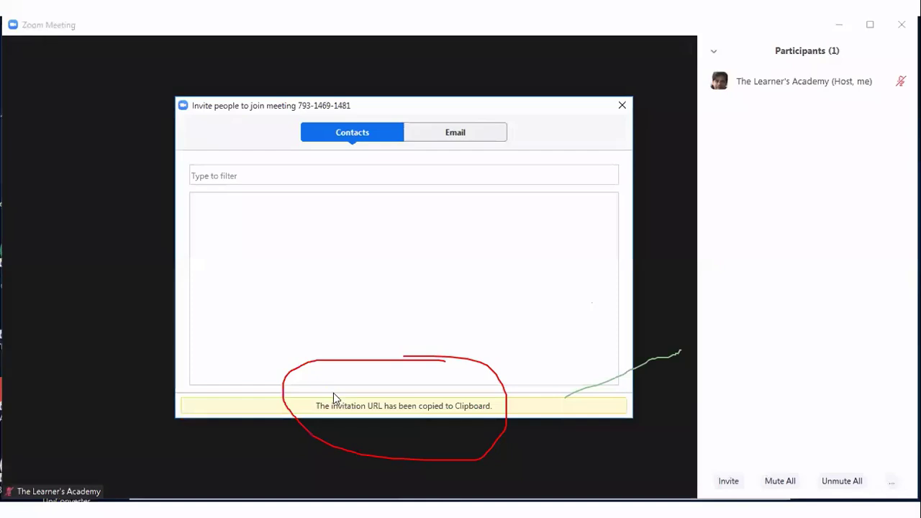
Step: Switch to the Invitation text file in Notepad and highlight its meeting link and password line
{"action": "key", "text": "alt+Tab"}
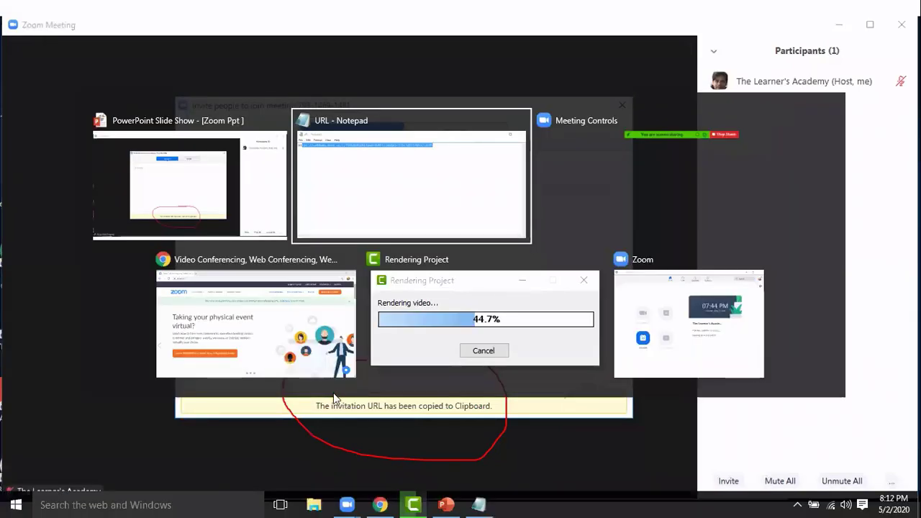
{"action": "key", "text": "Escape"}
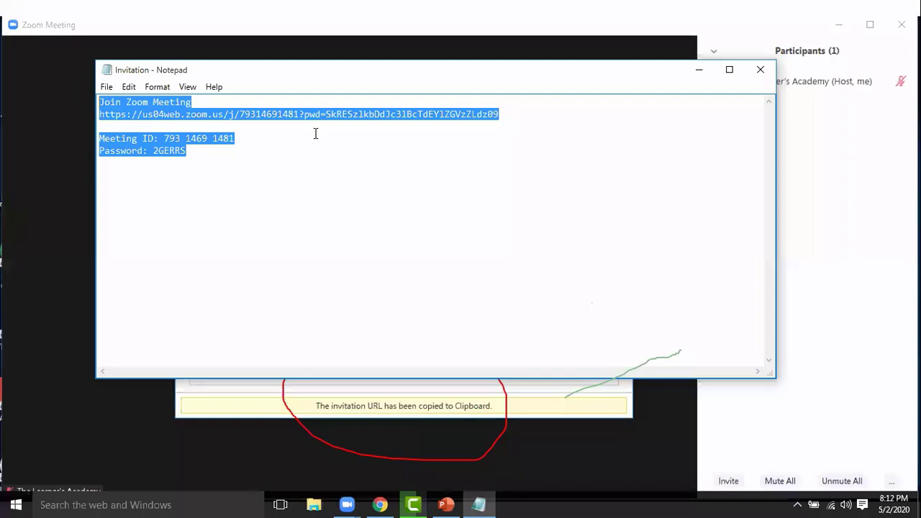
{"action": "key", "text": "Right"}
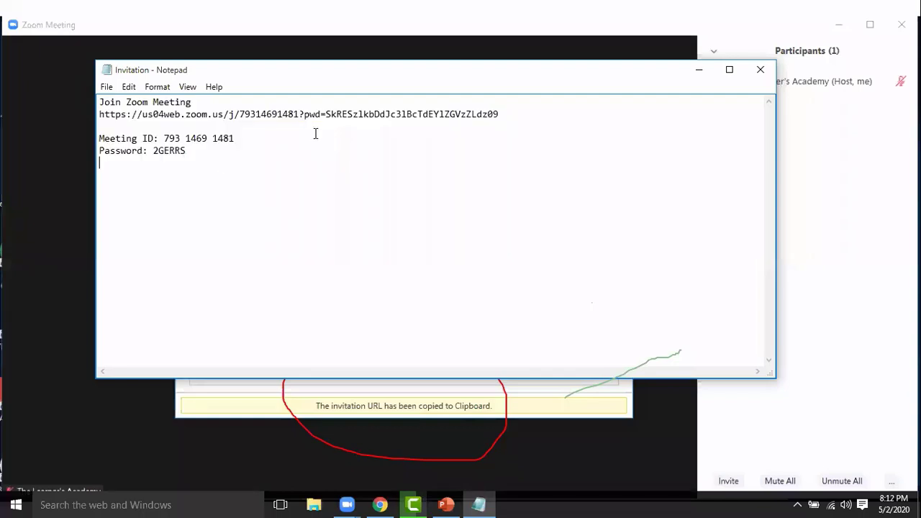
{"action": "triple_click", "coordinate": [235, 117]}
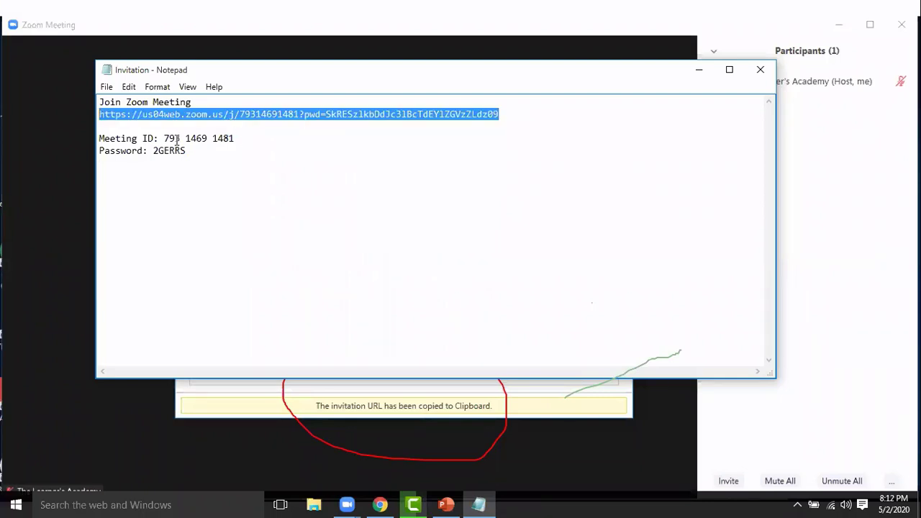
{"action": "left_click_drag", "start_coordinate": [235, 138], "coordinate": [144, 151]}
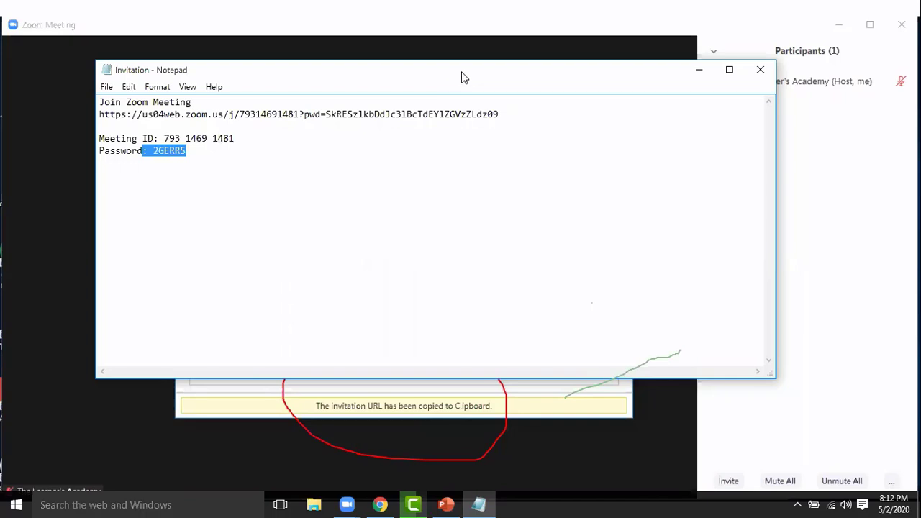
{"action": "left_click_drag", "start_coordinate": [463, 77], "coordinate": [441, 115]}
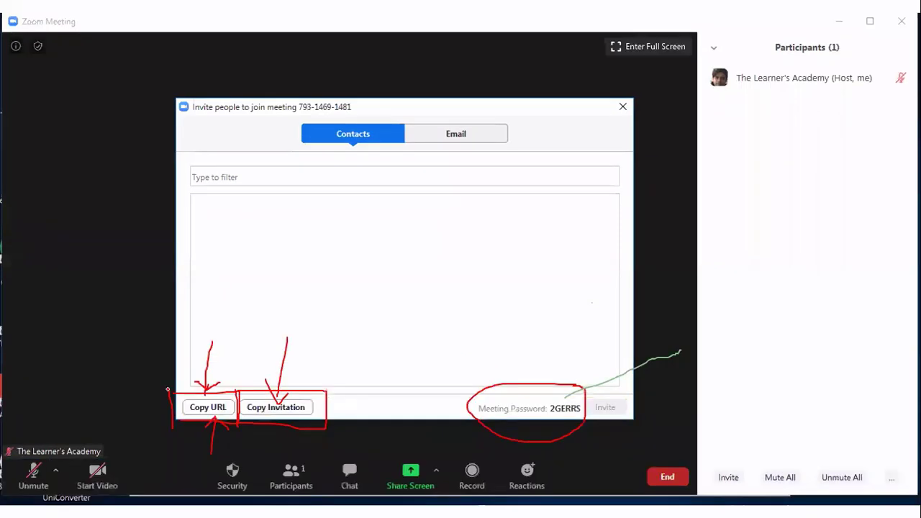
Step: Re-box Copy URL on the invite dialog slide and link it to the Meeting Password with a curved double-headed arrow
{"action": "left_click_drag", "start_coordinate": [171, 424], "coordinate": [169, 390]}
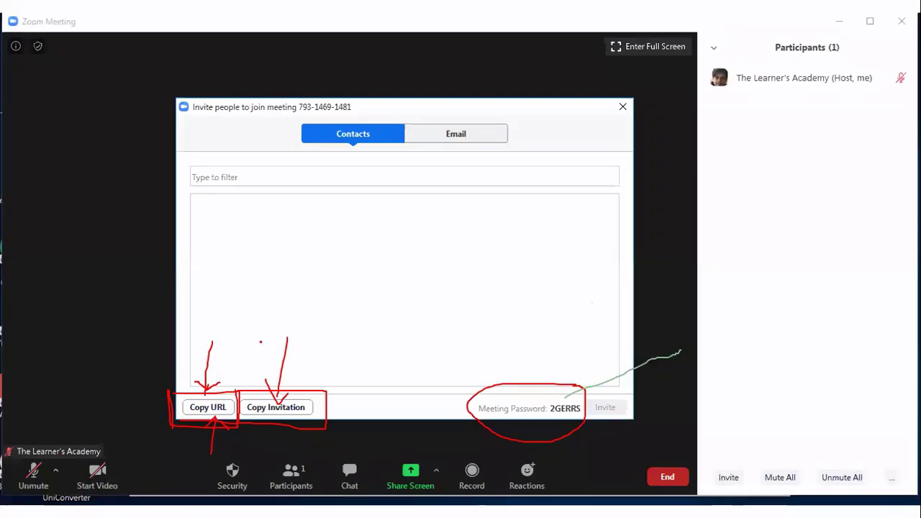
{"action": "left_click_drag", "start_coordinate": [360, 282], "coordinate": [208, 384]}
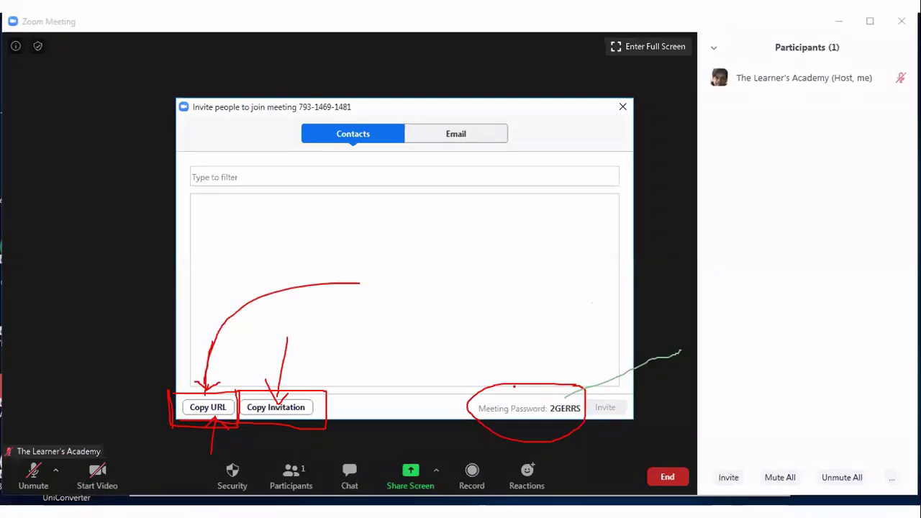
{"action": "left_click_drag", "start_coordinate": [360, 283], "coordinate": [519, 389]}
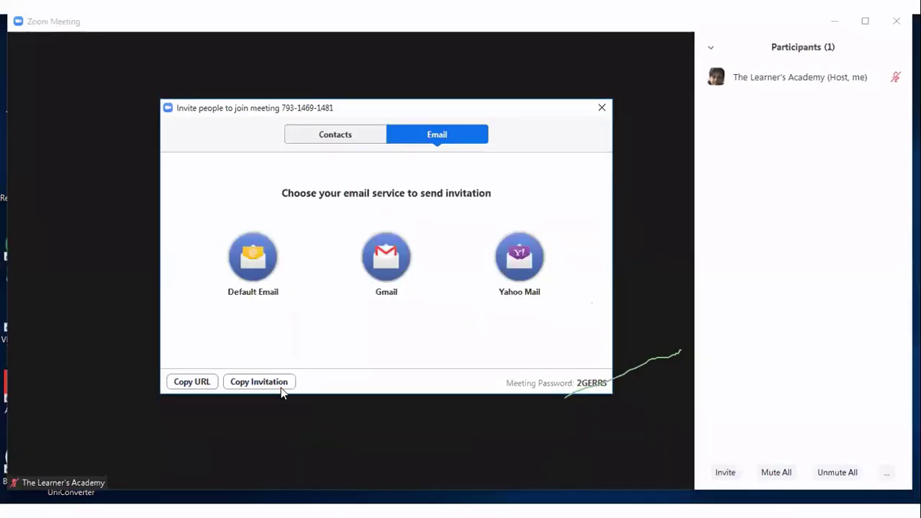
Step: Bring the Invitation text file in front of the email invite slide, point out its link, meeting ID and password, and minimise it
{"action": "key", "text": "alt+Tab"}
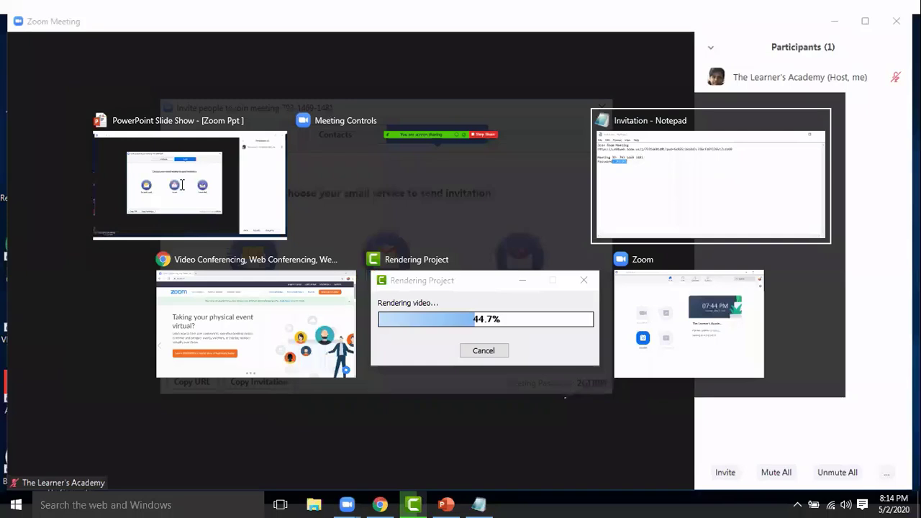
{"action": "left_click_drag", "start_coordinate": [479, 153], "coordinate": [446, 153]}
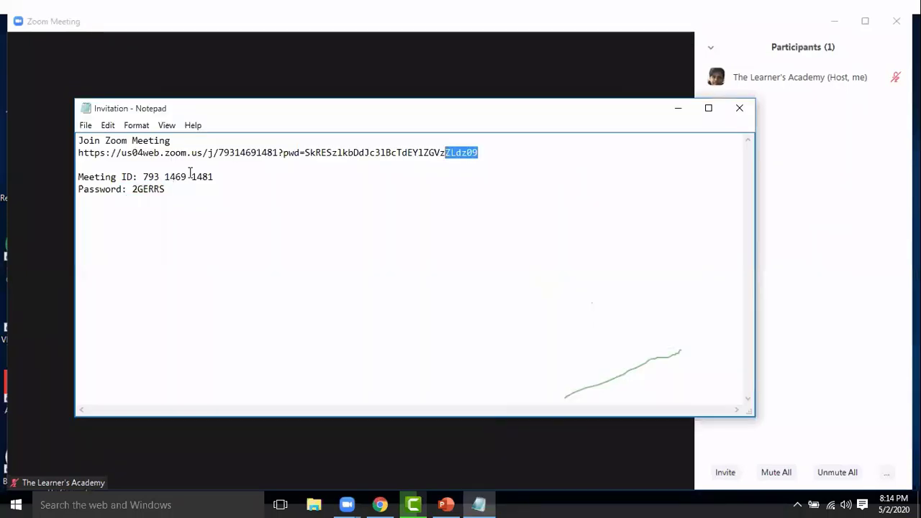
{"action": "left_click", "coordinate": [215, 178]}
{"action": "left_click_drag", "start_coordinate": [120, 190], "coordinate": [137, 221]}
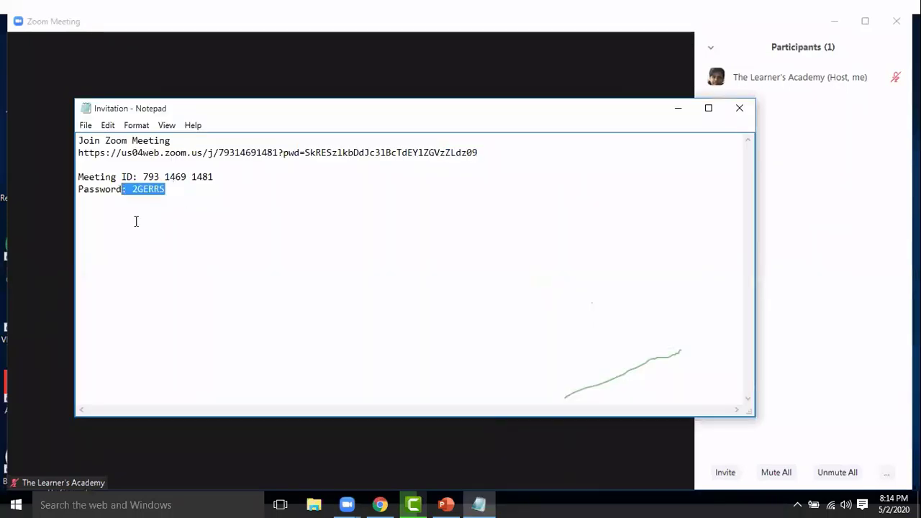
{"action": "left_click", "coordinate": [677, 110]}
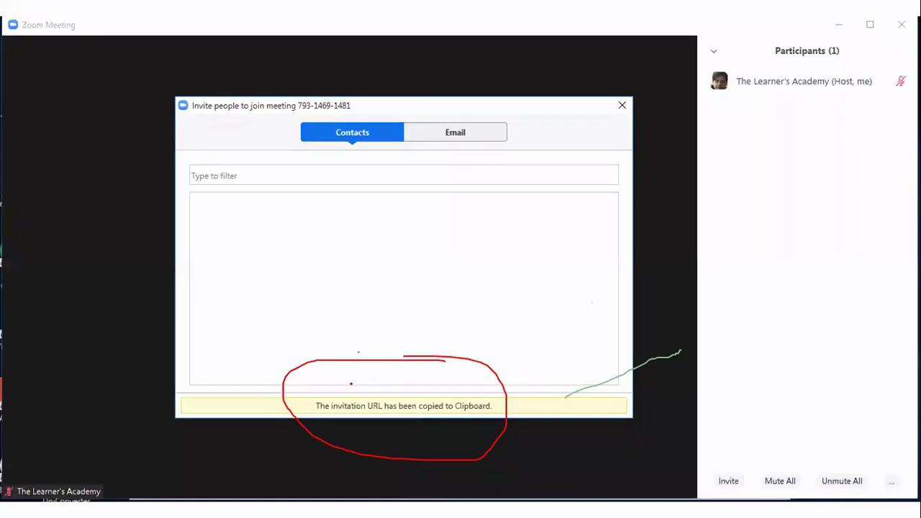
Step: Box the Gmail, Default Email and Yahoo Mail options with the pen on the email invitation slide
{"action": "left_click_drag", "start_coordinate": [358, 353], "coordinate": [353, 386]}
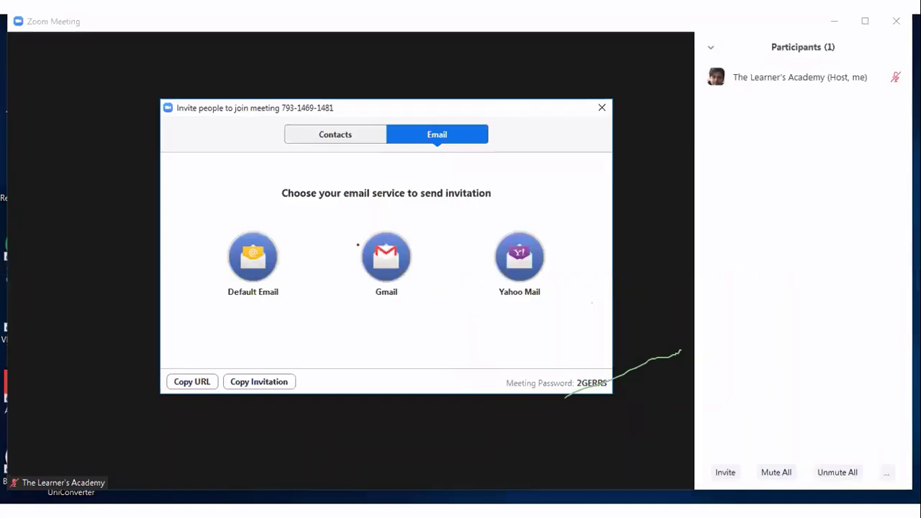
{"action": "mouse_move", "coordinate": [352, 221]}
{"action": "left_mouse_down"}
{"action": "mouse_move", "coordinate": [353, 302]}
{"action": "mouse_move", "coordinate": [389, 295]}
{"action": "left_mouse_up"}
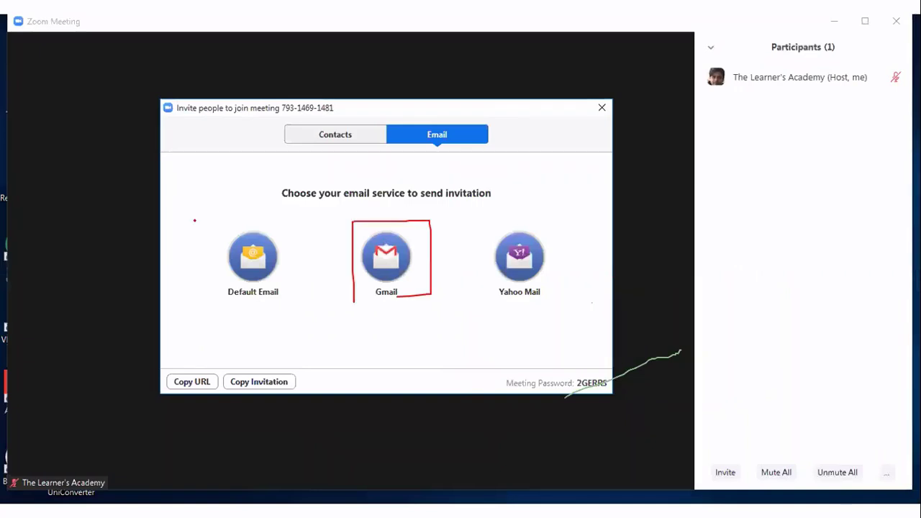
{"action": "left_click_drag", "start_coordinate": [195, 212], "coordinate": [202, 322]}
{"action": "left_click_drag", "start_coordinate": [307, 226], "coordinate": [201, 227]}
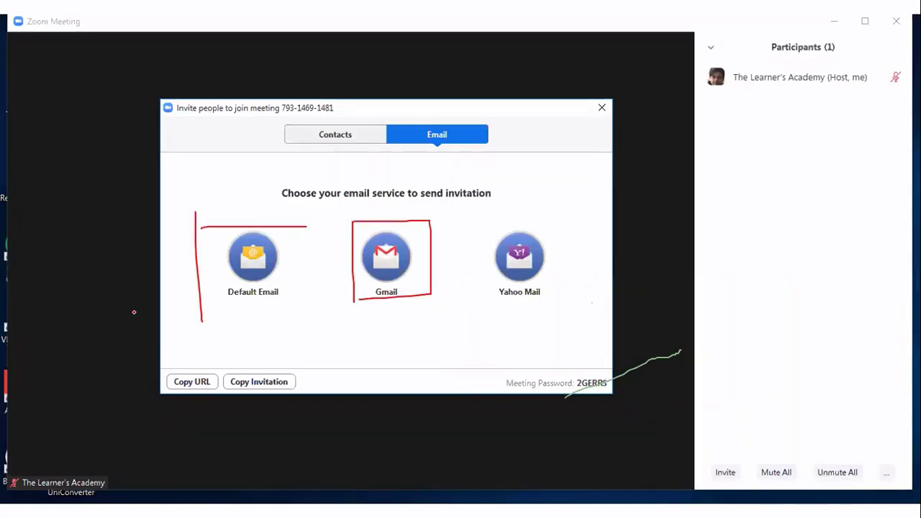
{"action": "left_click_drag", "start_coordinate": [307, 228], "coordinate": [134, 312]}
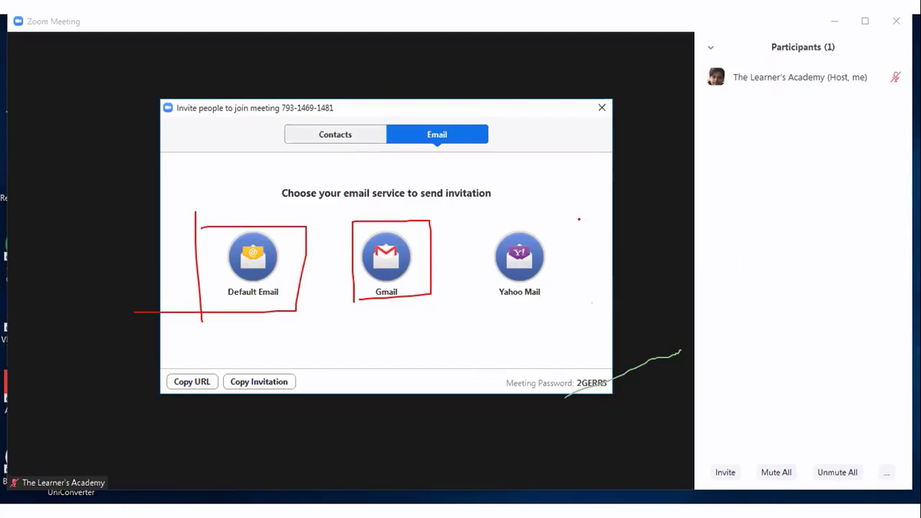
{"action": "left_click_drag", "start_coordinate": [579, 219], "coordinate": [476, 313]}
{"action": "left_click_drag", "start_coordinate": [580, 220], "coordinate": [475, 308]}
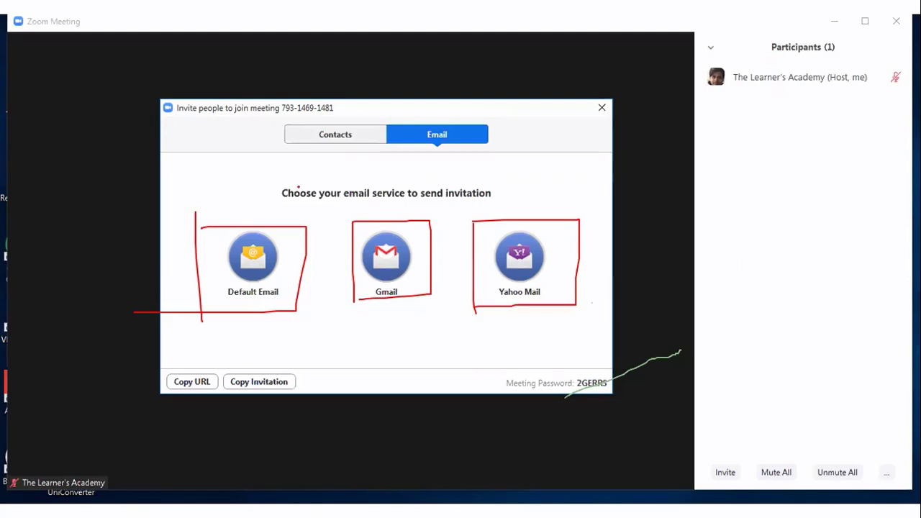
{"action": "left_click_drag", "start_coordinate": [179, 210], "coordinate": [186, 321]}
{"action": "left_click_drag", "start_coordinate": [319, 307], "coordinate": [382, 276]}
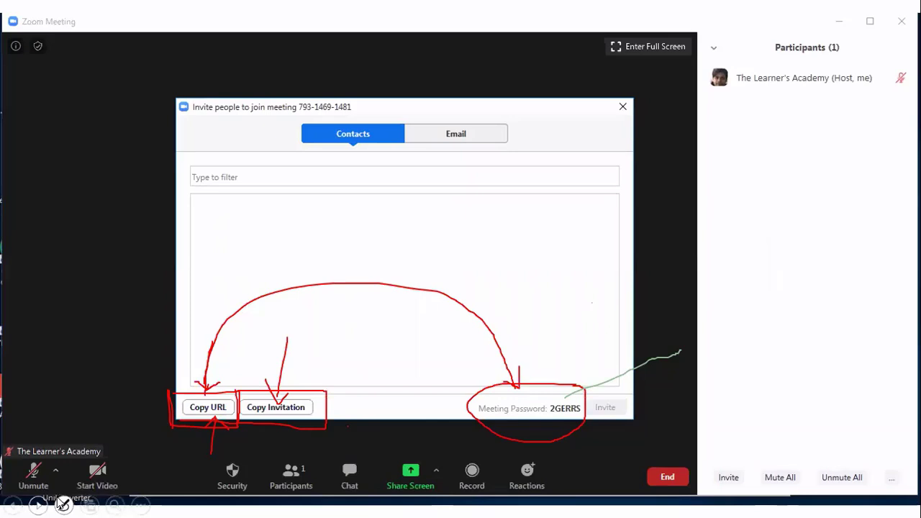
Step: Erase the red boxes, arrows and password circle from the invite dialog slide with the Eraser
{"action": "left_click", "coordinate": [62, 504]}
{"action": "left_click", "coordinate": [44, 433]}
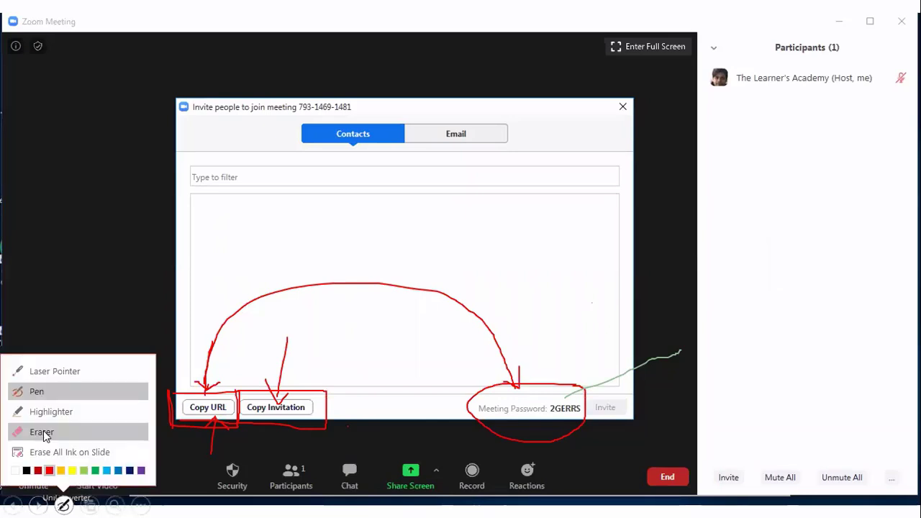
{"action": "left_click", "coordinate": [247, 379]}
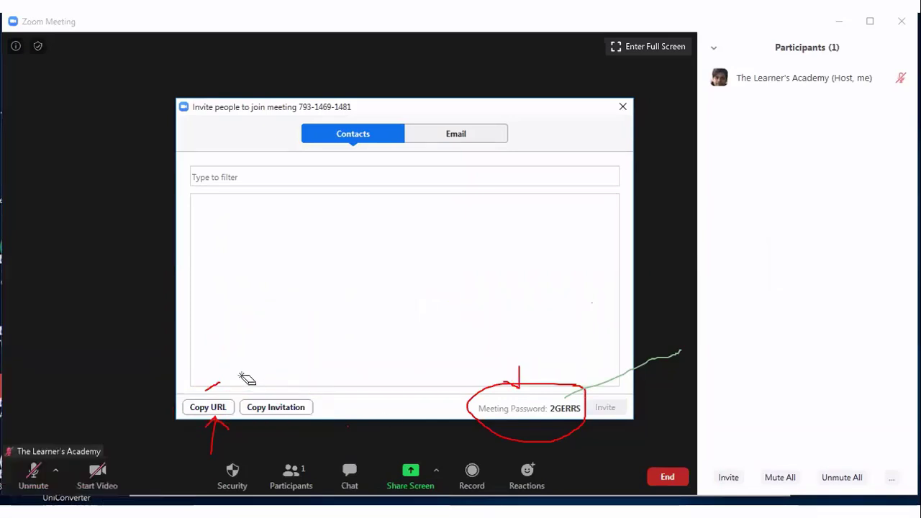
{"action": "left_click", "coordinate": [587, 389]}
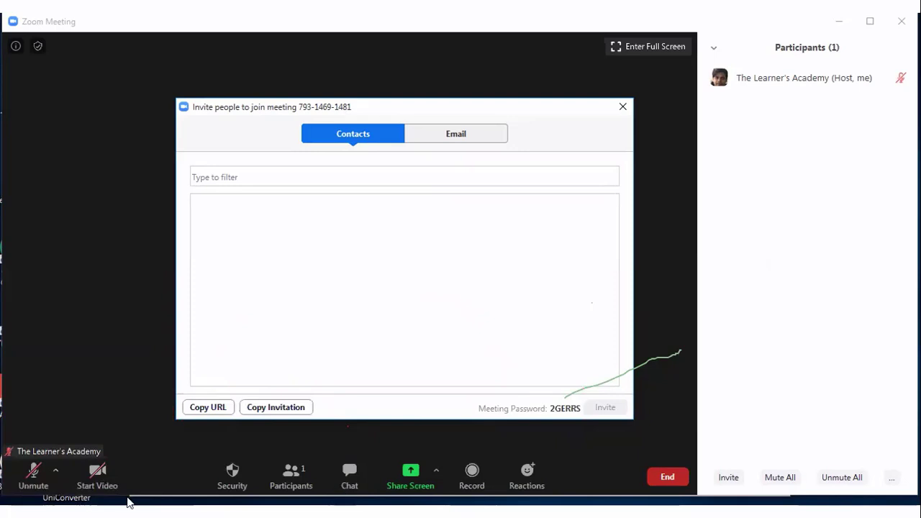
Step: Switch back to the Pen and draw an arrow down to the Chat button on the invite dialog slide
{"action": "left_click", "coordinate": [67, 500]}
{"action": "left_click", "coordinate": [49, 393]}
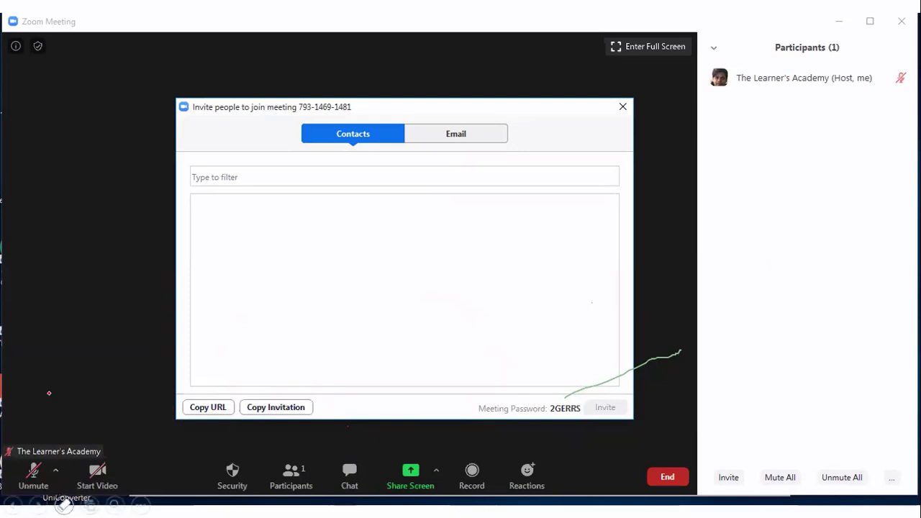
{"action": "mouse_move", "coordinate": [357, 424]}
{"action": "left_mouse_down"}
{"action": "mouse_move", "coordinate": [356, 456]}
{"action": "mouse_move", "coordinate": [370, 441]}
{"action": "left_mouse_up"}
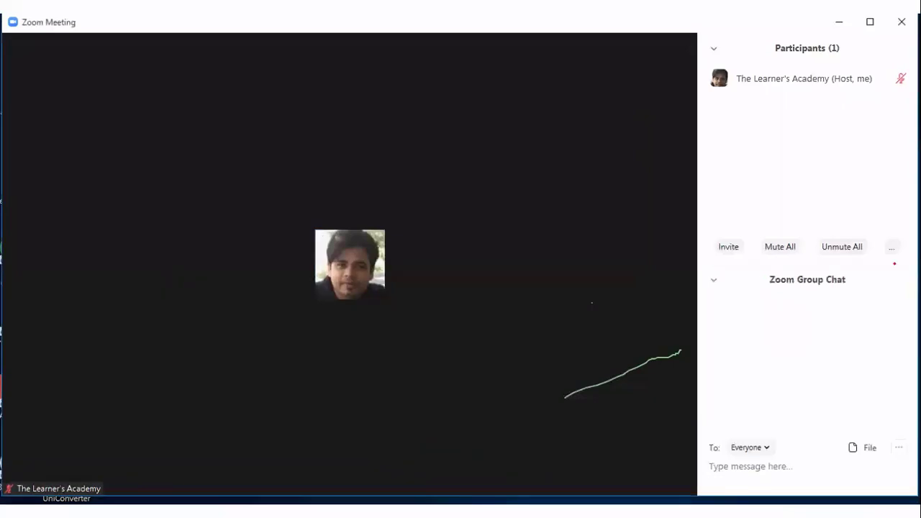
Step: Box the Zoom Group Chat area, circle the To: Everyone selector, and mark the message field on the chat slide
{"action": "mouse_move", "coordinate": [717, 266]}
{"action": "left_mouse_down"}
{"action": "mouse_move", "coordinate": [895, 263]}
{"action": "mouse_move", "coordinate": [710, 288]}
{"action": "mouse_move", "coordinate": [727, 265]}
{"action": "left_mouse_up"}
{"action": "mouse_move", "coordinate": [786, 425]}
{"action": "left_mouse_down"}
{"action": "mouse_move", "coordinate": [697, 437]}
{"action": "mouse_move", "coordinate": [783, 431]}
{"action": "left_mouse_up"}
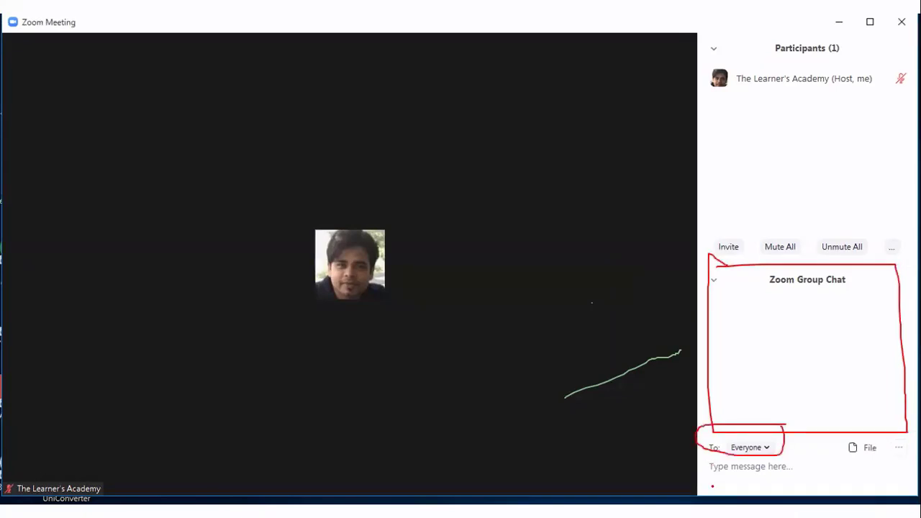
{"action": "left_click_drag", "start_coordinate": [712, 484], "coordinate": [712, 463]}
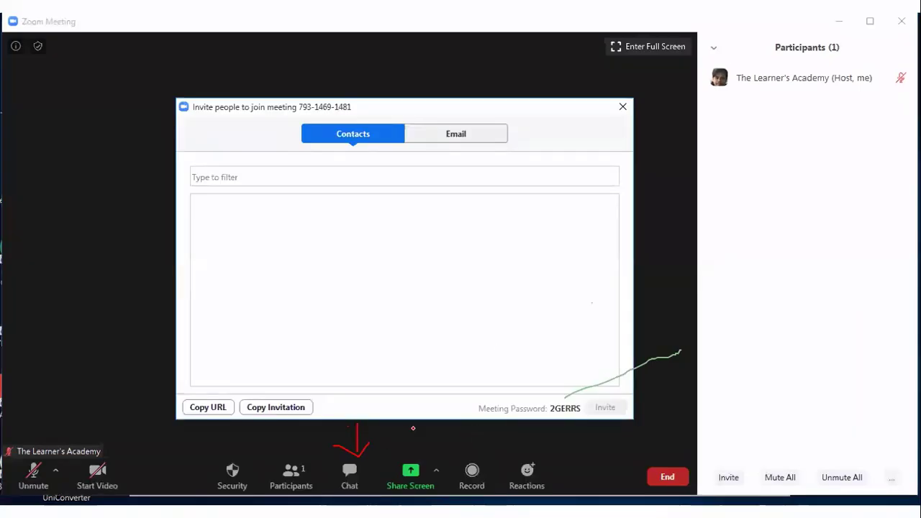
Step: Draw an arrow to Share Screen, and on the share dialog slide frame the dialog and mark Screen, Whiteboard and iPhone/iPad
{"action": "mouse_move", "coordinate": [413, 425]}
{"action": "left_mouse_down"}
{"action": "mouse_move", "coordinate": [412, 452]}
{"action": "mouse_move", "coordinate": [427, 443]}
{"action": "left_mouse_up"}
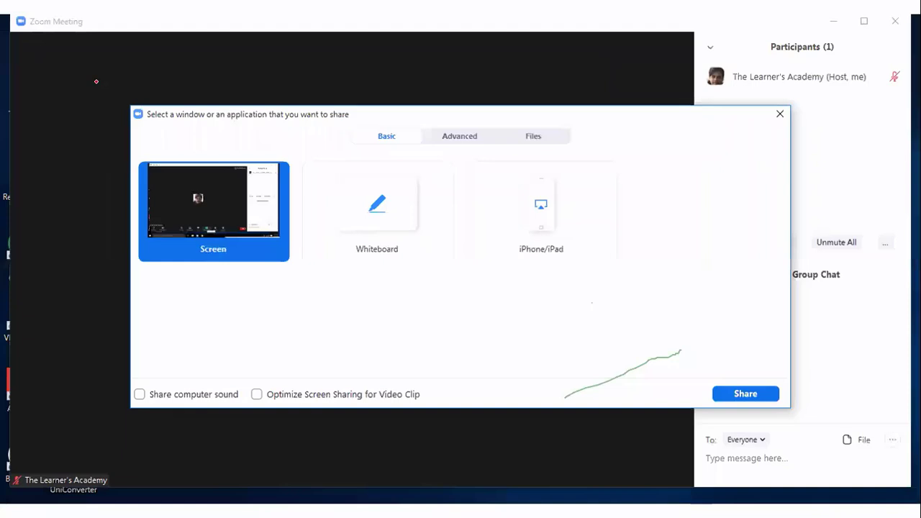
{"action": "mouse_move", "coordinate": [96, 82]}
{"action": "left_mouse_down"}
{"action": "mouse_move", "coordinate": [98, 447]}
{"action": "mouse_move", "coordinate": [567, 468]}
{"action": "left_mouse_up"}
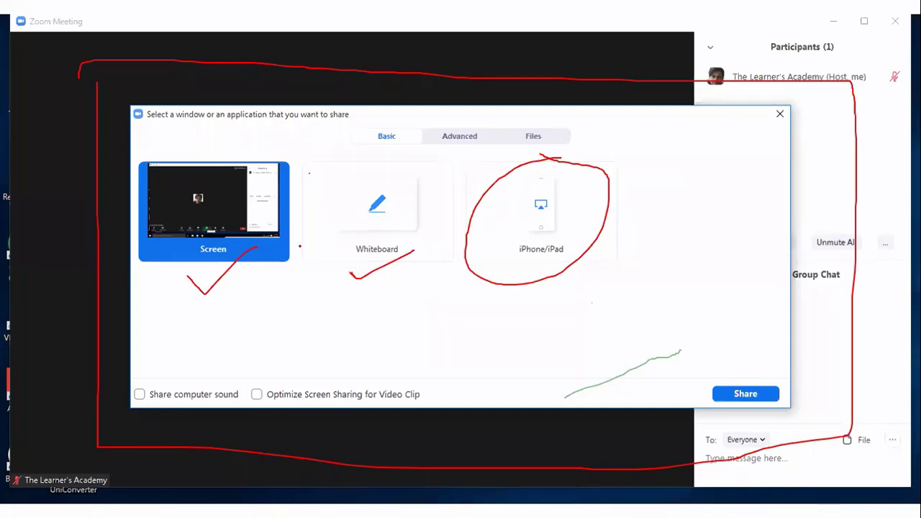
{"action": "mouse_move", "coordinate": [299, 156]}
{"action": "left_mouse_down"}
{"action": "mouse_move", "coordinate": [300, 174]}
{"action": "mouse_move", "coordinate": [466, 171]}
{"action": "mouse_move", "coordinate": [294, 281]}
{"action": "left_mouse_up"}
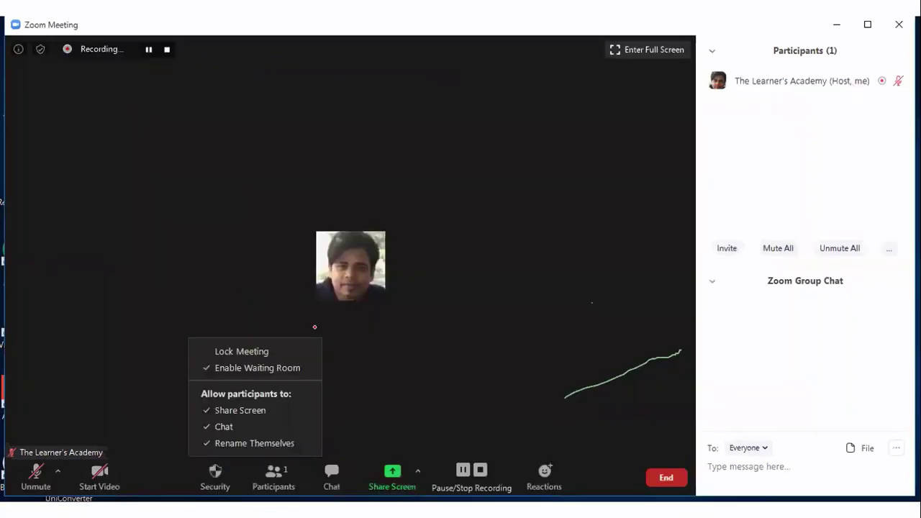
Step: Frame the Security options and tick Lock Meeting, and circle the Participants list with an arrow and underline inside it
{"action": "mouse_move", "coordinate": [170, 319]}
{"action": "left_mouse_down"}
{"action": "mouse_move", "coordinate": [170, 455]}
{"action": "mouse_move", "coordinate": [340, 469]}
{"action": "mouse_move", "coordinate": [343, 315]}
{"action": "left_mouse_up"}
{"action": "left_click_drag", "start_coordinate": [259, 319], "coordinate": [172, 316]}
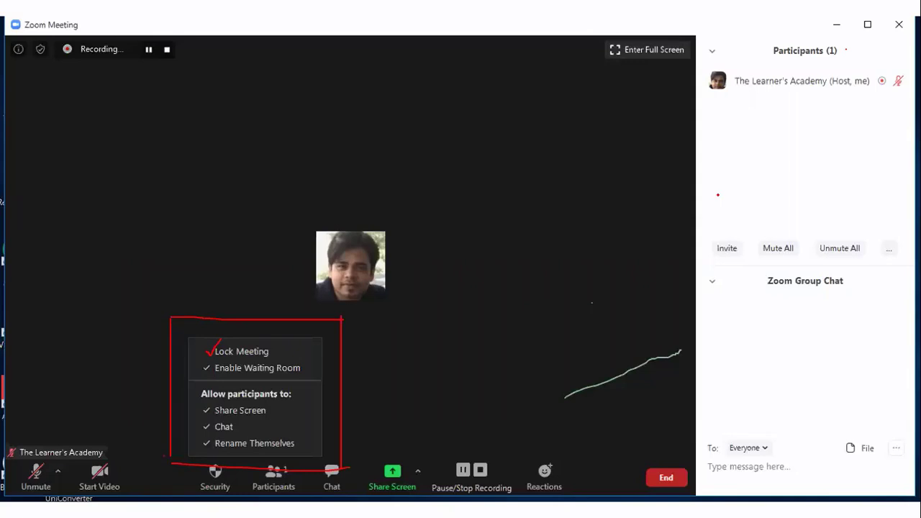
{"action": "mouse_move", "coordinate": [848, 50]}
{"action": "left_mouse_down"}
{"action": "mouse_move", "coordinate": [899, 142]}
{"action": "mouse_move", "coordinate": [851, 49]}
{"action": "left_mouse_up"}
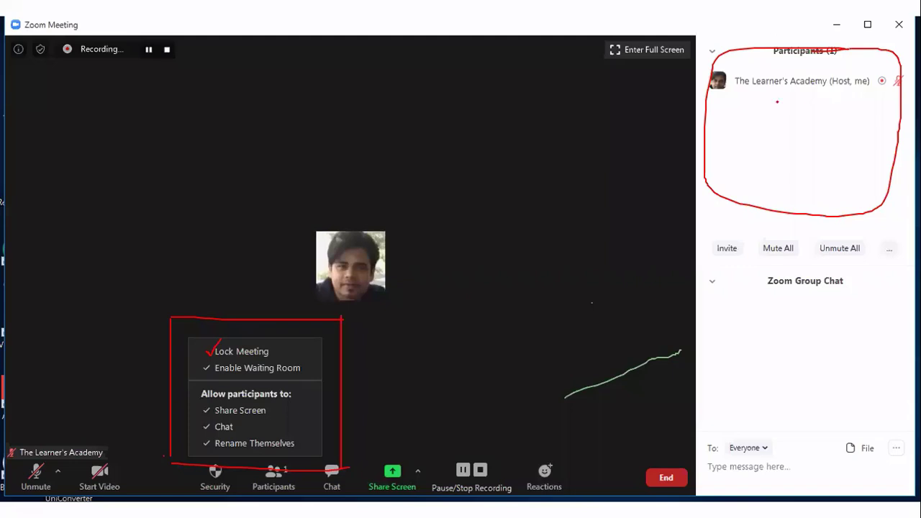
{"action": "mouse_move", "coordinate": [774, 32]}
{"action": "left_mouse_down"}
{"action": "mouse_move", "coordinate": [778, 102]}
{"action": "mouse_move", "coordinate": [791, 79]}
{"action": "left_mouse_up"}
{"action": "left_click_drag", "start_coordinate": [903, 119], "coordinate": [738, 123]}
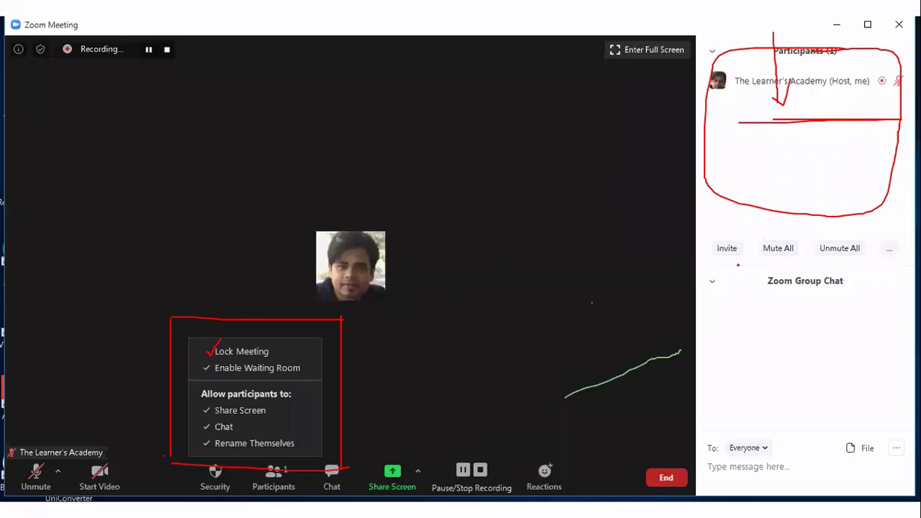
Step: Circle the Enable Waiting Room option in the Security options on the slide
{"action": "left_click_drag", "start_coordinate": [308, 358], "coordinate": [291, 357]}
{"action": "left_click_drag", "start_coordinate": [178, 355], "coordinate": [308, 355]}
{"action": "left_click_drag", "start_coordinate": [178, 357], "coordinate": [310, 383]}
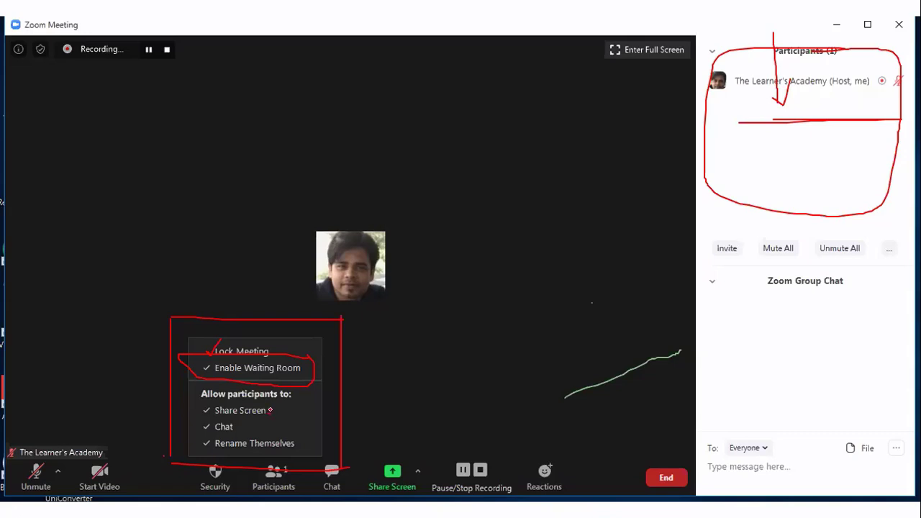
Step: Mark Share Screen, Chat and Rename Themselves in the Security options, and draw a cross over the Zoom Group Chat area
{"action": "left_click_drag", "start_coordinate": [271, 409], "coordinate": [283, 421]}
{"action": "left_click_drag", "start_coordinate": [279, 423], "coordinate": [315, 408]}
{"action": "left_click_drag", "start_coordinate": [237, 429], "coordinate": [329, 426]}
{"action": "left_click_drag", "start_coordinate": [200, 408], "coordinate": [205, 416]}
{"action": "mouse_move", "coordinate": [281, 409]}
{"action": "left_mouse_down"}
{"action": "mouse_move", "coordinate": [246, 412]}
{"action": "mouse_move", "coordinate": [279, 419]}
{"action": "left_mouse_up"}
{"action": "left_click_drag", "start_coordinate": [200, 439], "coordinate": [255, 438]}
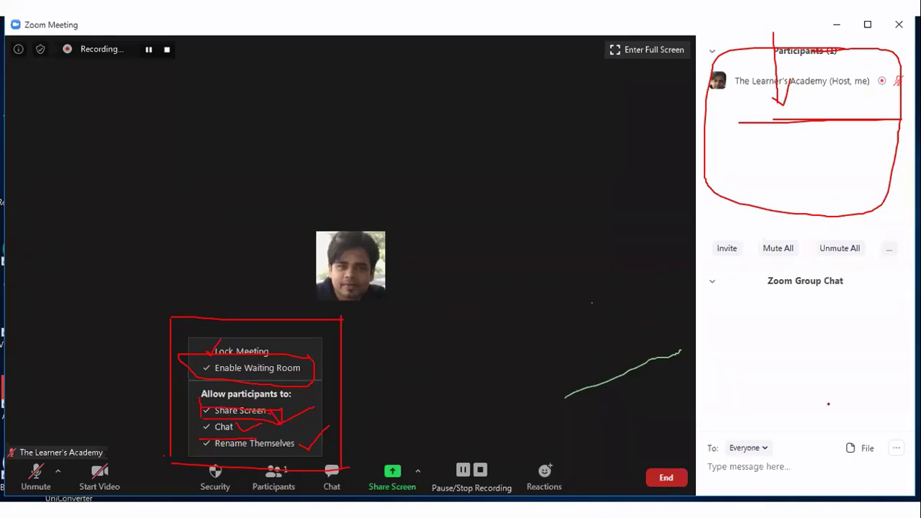
{"action": "left_click_drag", "start_coordinate": [738, 317], "coordinate": [839, 415]}
{"action": "left_click_drag", "start_coordinate": [819, 317], "coordinate": [776, 403]}
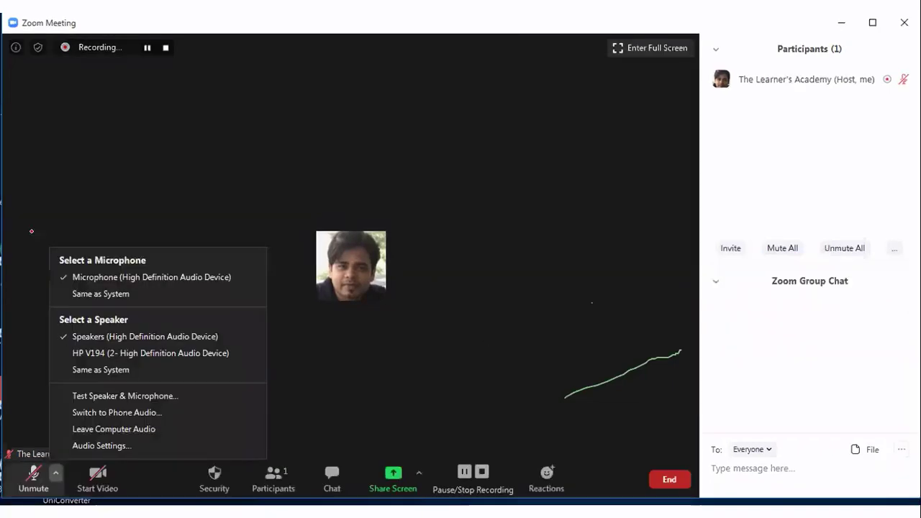
Step: On the audio options slide, frame the device list, circle Unmute and Start Video, and mark Test Speaker & Microphone with an arrow
{"action": "mouse_move", "coordinate": [32, 232]}
{"action": "left_mouse_down"}
{"action": "mouse_move", "coordinate": [25, 449]}
{"action": "mouse_move", "coordinate": [281, 460]}
{"action": "mouse_move", "coordinate": [210, 231]}
{"action": "mouse_move", "coordinate": [30, 232]}
{"action": "left_mouse_up"}
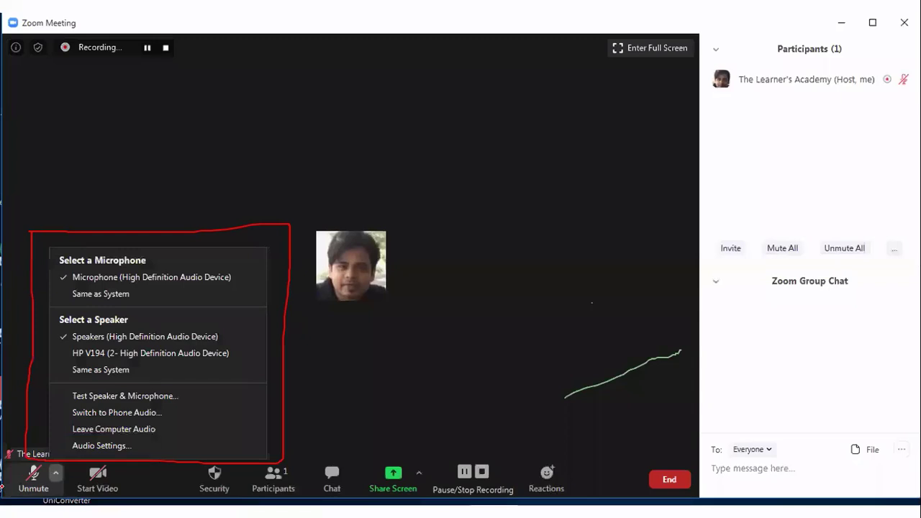
{"action": "left_click_drag", "start_coordinate": [63, 436], "coordinate": [1, 458]}
{"action": "left_click_drag", "start_coordinate": [43, 438], "coordinate": [21, 471]}
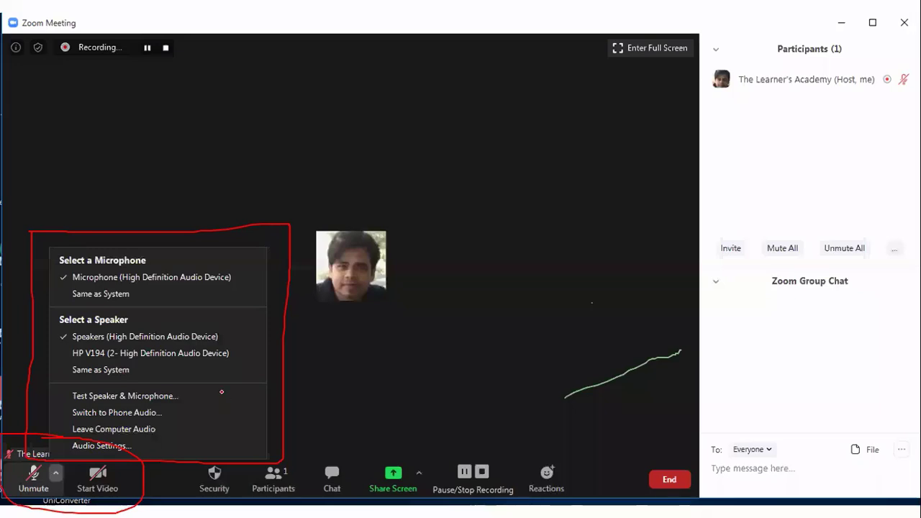
{"action": "mouse_move", "coordinate": [258, 394]}
{"action": "left_mouse_down"}
{"action": "mouse_move", "coordinate": [198, 397]}
{"action": "mouse_move", "coordinate": [214, 387]}
{"action": "left_mouse_up"}
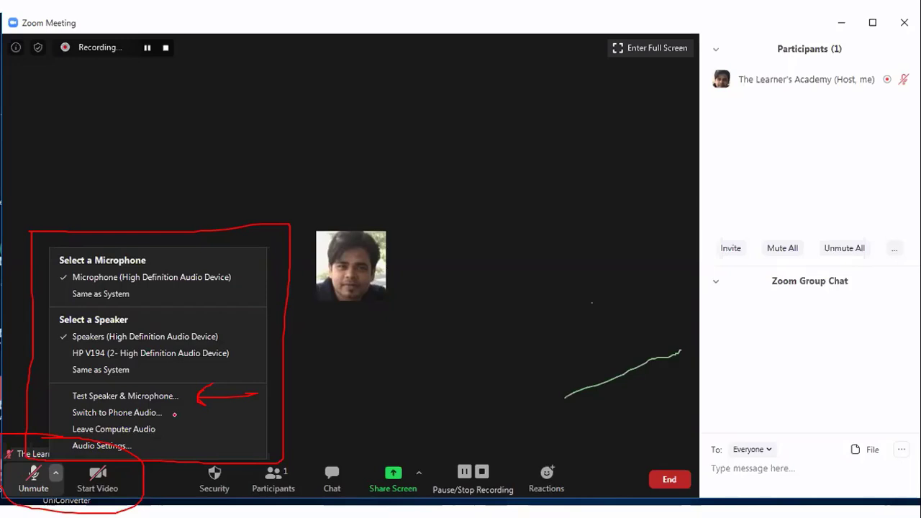
{"action": "left_click_drag", "start_coordinate": [195, 405], "coordinate": [205, 412]}
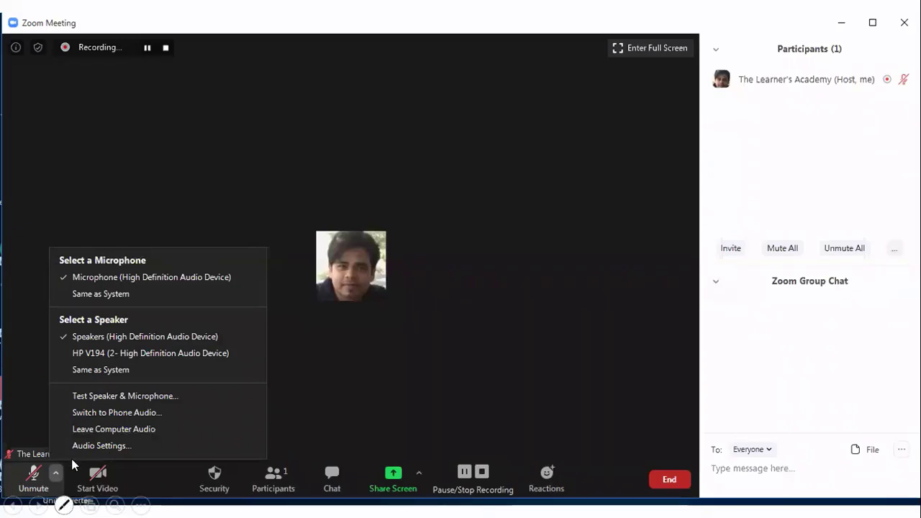
Step: With the Pen, circle Start Video and add a cross beside it, and draw arrows to Unmute and Select a Microphone
{"action": "left_click", "coordinate": [64, 503]}
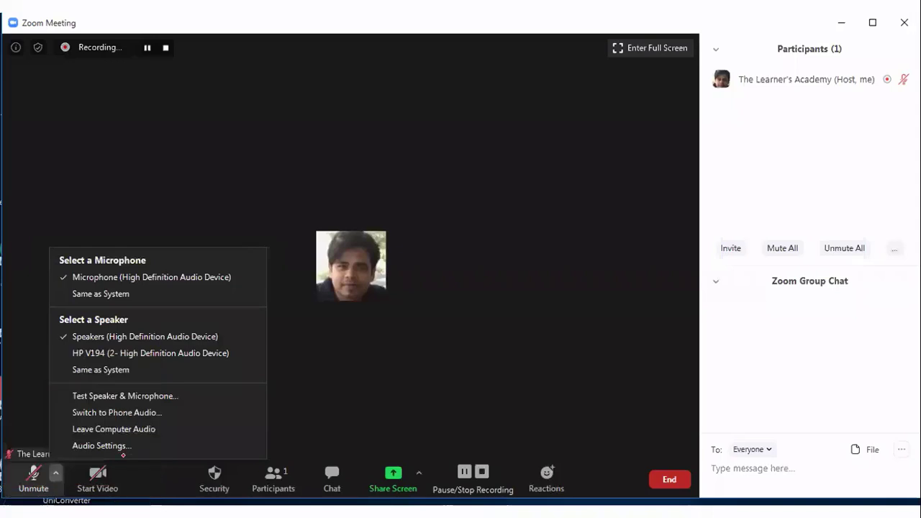
{"action": "left_click_drag", "start_coordinate": [125, 462], "coordinate": [128, 483]}
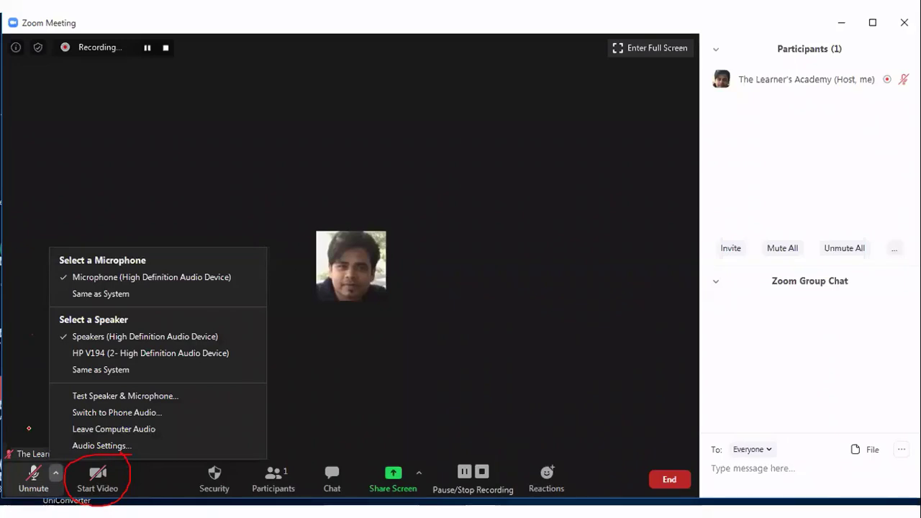
{"action": "mouse_move", "coordinate": [32, 335]}
{"action": "left_mouse_down"}
{"action": "mouse_move", "coordinate": [32, 437]}
{"action": "mouse_move", "coordinate": [49, 411]}
{"action": "left_mouse_up"}
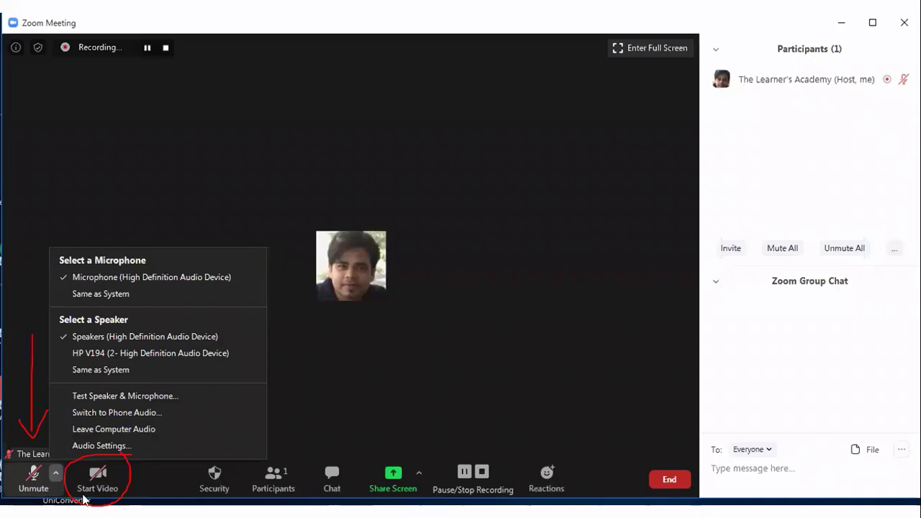
{"action": "mouse_move", "coordinate": [168, 480]}
{"action": "left_mouse_down"}
{"action": "mouse_move", "coordinate": [133, 473]}
{"action": "mouse_move", "coordinate": [139, 496]}
{"action": "left_mouse_up"}
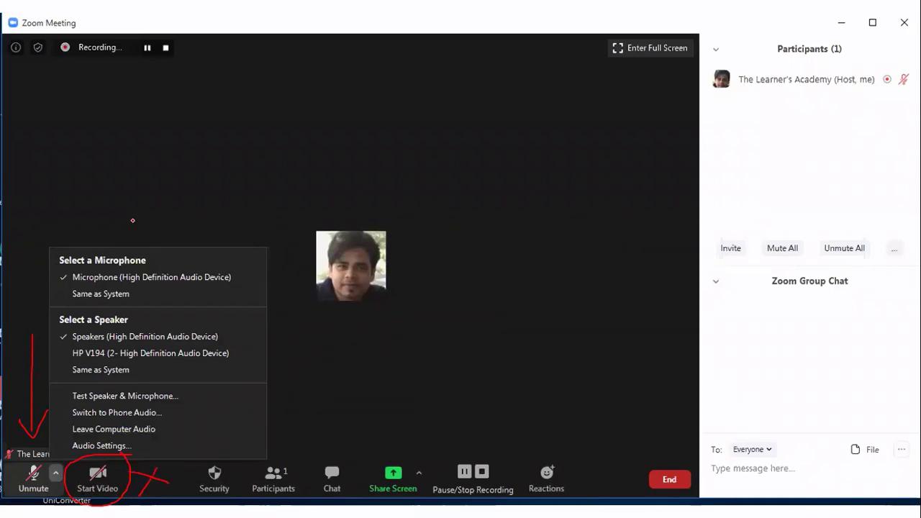
{"action": "mouse_move", "coordinate": [146, 175]}
{"action": "left_mouse_down"}
{"action": "mouse_move", "coordinate": [147, 236]}
{"action": "mouse_move", "coordinate": [154, 220]}
{"action": "left_mouse_up"}
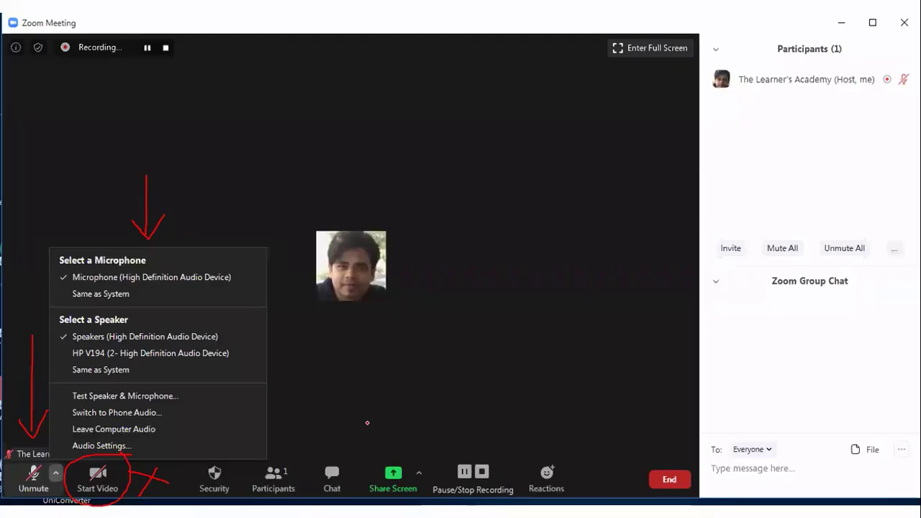
Step: Mark Share Screen, and on the sharing slide draw arrows to Unmute, Start Video, Participants, New Share, Pause Share and Annotate
{"action": "left_click_drag", "start_coordinate": [367, 450], "coordinate": [452, 337]}
{"action": "left_click_drag", "start_coordinate": [369, 423], "coordinate": [398, 451]}
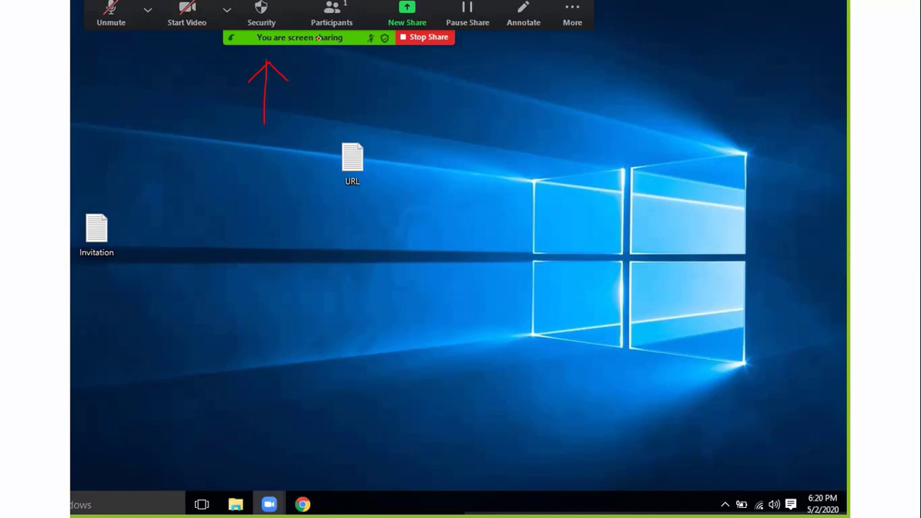
{"action": "mouse_move", "coordinate": [113, 71]}
{"action": "left_mouse_down"}
{"action": "mouse_move", "coordinate": [106, 37]}
{"action": "mouse_move", "coordinate": [128, 56]}
{"action": "left_mouse_up"}
{"action": "mouse_move", "coordinate": [189, 84]}
{"action": "left_mouse_down"}
{"action": "mouse_move", "coordinate": [193, 41]}
{"action": "mouse_move", "coordinate": [204, 55]}
{"action": "left_mouse_up"}
{"action": "mouse_move", "coordinate": [343, 121]}
{"action": "left_mouse_down"}
{"action": "mouse_move", "coordinate": [343, 65]}
{"action": "mouse_move", "coordinate": [333, 78]}
{"action": "left_mouse_up"}
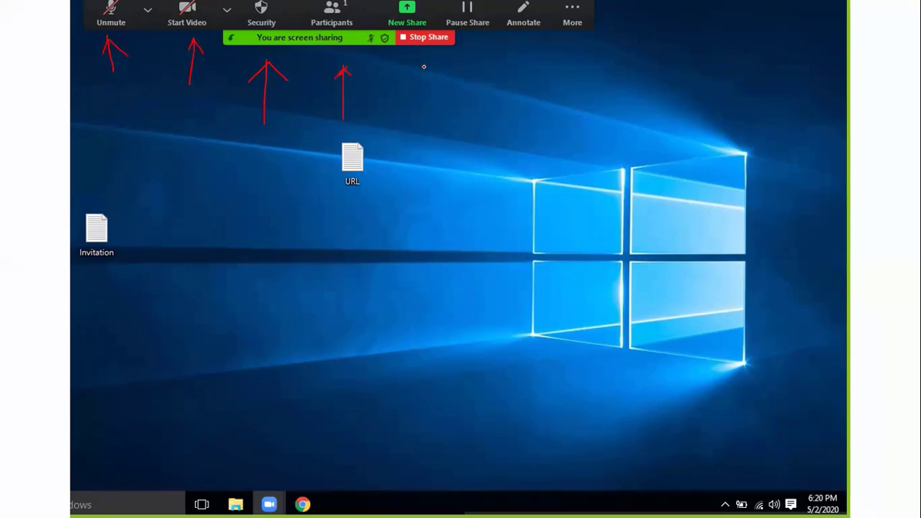
{"action": "left_click_drag", "start_coordinate": [412, 68], "coordinate": [412, 119]}
{"action": "left_click_drag", "start_coordinate": [429, 66], "coordinate": [408, 65]}
{"action": "left_click_drag", "start_coordinate": [469, 29], "coordinate": [477, 85]}
{"action": "left_click_drag", "start_coordinate": [457, 51], "coordinate": [485, 36]}
{"action": "mouse_move", "coordinate": [531, 112]}
{"action": "left_mouse_down"}
{"action": "mouse_move", "coordinate": [529, 34]}
{"action": "mouse_move", "coordinate": [532, 49]}
{"action": "mouse_move", "coordinate": [555, 56]}
{"action": "left_mouse_up"}
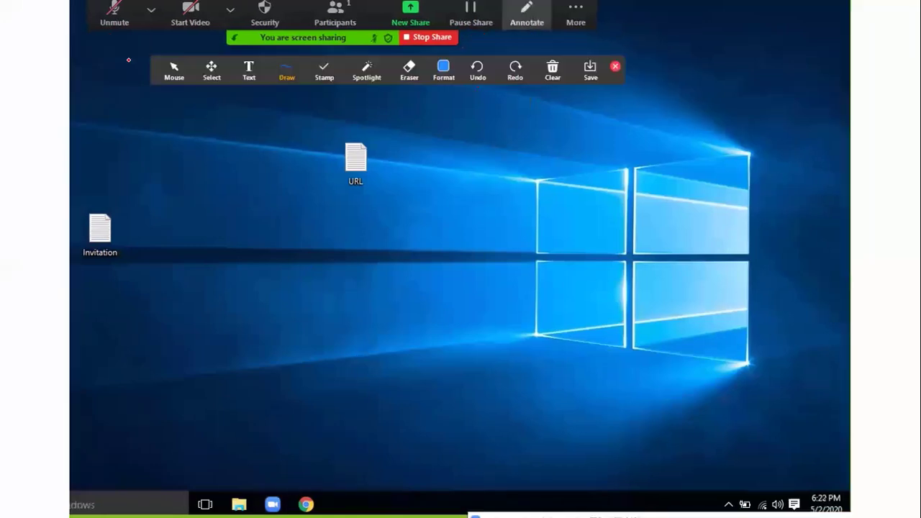
Step: Frame the annotation toolbar on the screen sharing slide and draw arrows to Text, Draw and Spotlight
{"action": "mouse_move", "coordinate": [142, 116]}
{"action": "left_mouse_down"}
{"action": "mouse_move", "coordinate": [143, 43]}
{"action": "mouse_move", "coordinate": [640, 46]}
{"action": "left_mouse_up"}
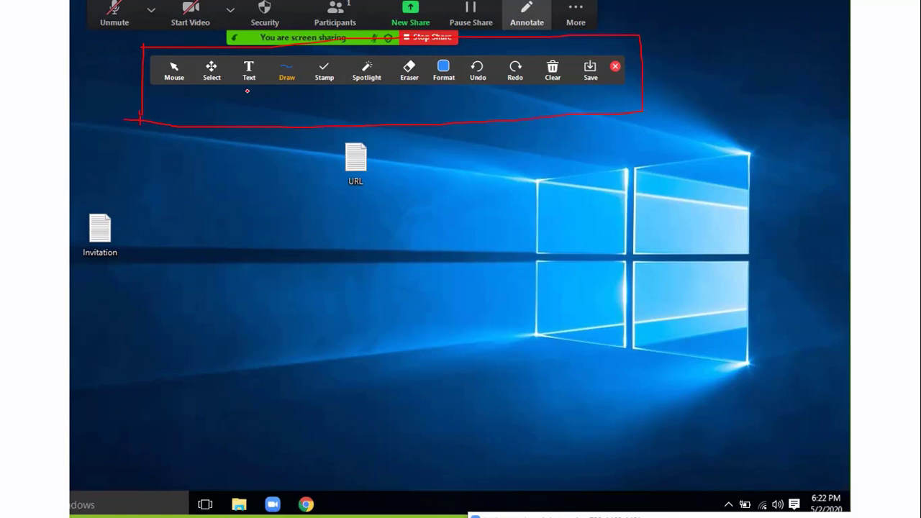
{"action": "left_click_drag", "start_coordinate": [247, 91], "coordinate": [247, 121]}
{"action": "mouse_move", "coordinate": [247, 91]}
{"action": "left_mouse_down"}
{"action": "mouse_move", "coordinate": [241, 98]}
{"action": "mouse_move", "coordinate": [291, 123]}
{"action": "left_mouse_up"}
{"action": "left_click_drag", "start_coordinate": [292, 92], "coordinate": [282, 103]}
{"action": "left_click_drag", "start_coordinate": [291, 92], "coordinate": [301, 101]}
{"action": "left_click_drag", "start_coordinate": [361, 91], "coordinate": [366, 124]}
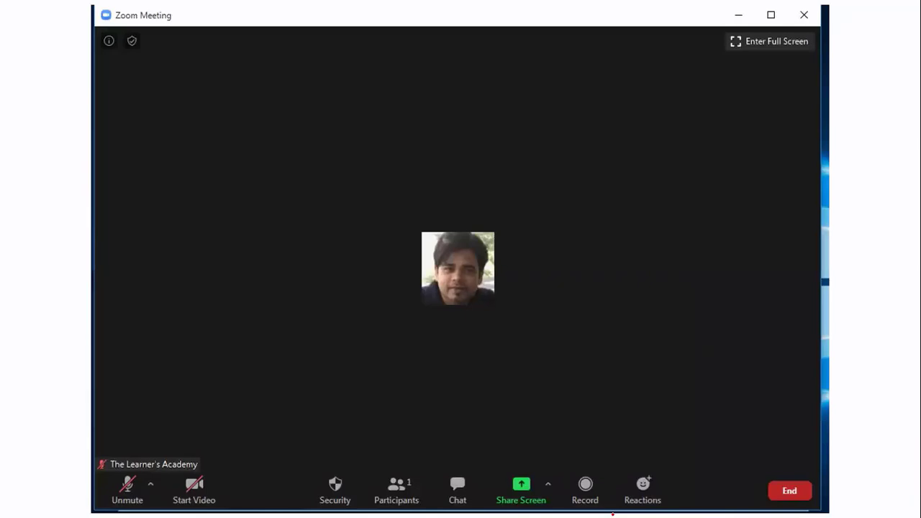
Step: Draw a red box around the Record button on the meeting window slide
{"action": "left_click_drag", "start_coordinate": [612, 514], "coordinate": [572, 466]}
{"action": "left_click_drag", "start_coordinate": [547, 475], "coordinate": [612, 515]}
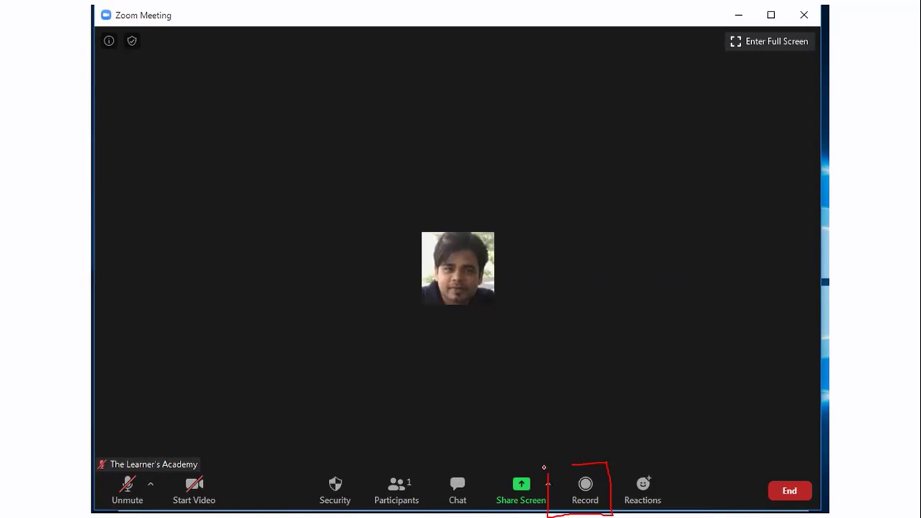
{"action": "mouse_move", "coordinate": [546, 481]}
{"action": "left_mouse_down"}
{"action": "mouse_move", "coordinate": [548, 468]}
{"action": "mouse_move", "coordinate": [571, 465]}
{"action": "left_mouse_up"}
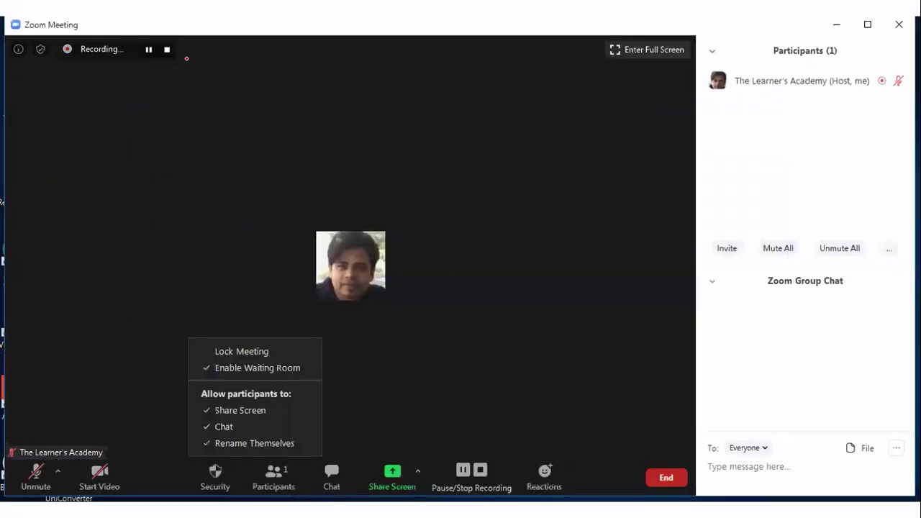
Step: Circle the Recording indicator, mark its pause control, and draw an arrow down to Reactions
{"action": "left_click_drag", "start_coordinate": [65, 32], "coordinate": [177, 45]}
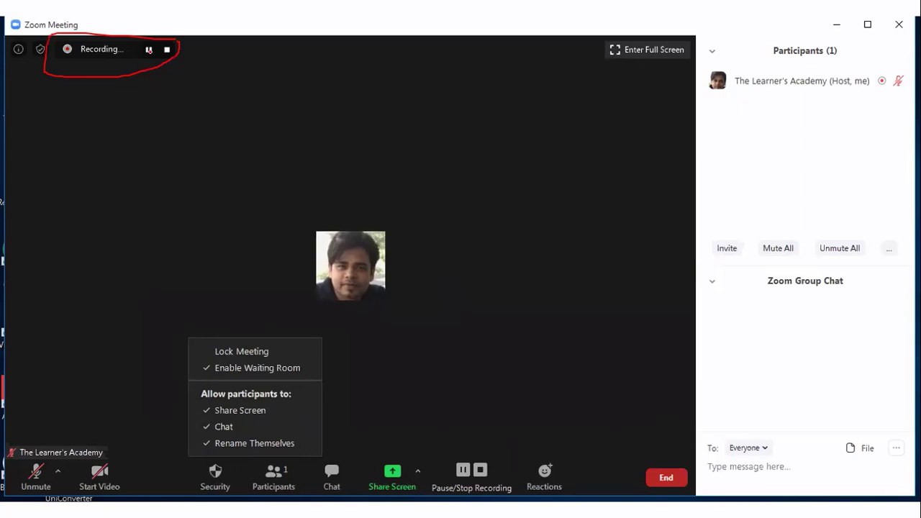
{"action": "mouse_move", "coordinate": [151, 55]}
{"action": "left_mouse_down"}
{"action": "mouse_move", "coordinate": [155, 88]}
{"action": "mouse_move", "coordinate": [152, 57]}
{"action": "left_mouse_up"}
{"action": "left_click_drag", "start_coordinate": [547, 450], "coordinate": [540, 453]}
{"action": "left_click_drag", "start_coordinate": [533, 403], "coordinate": [536, 452]}
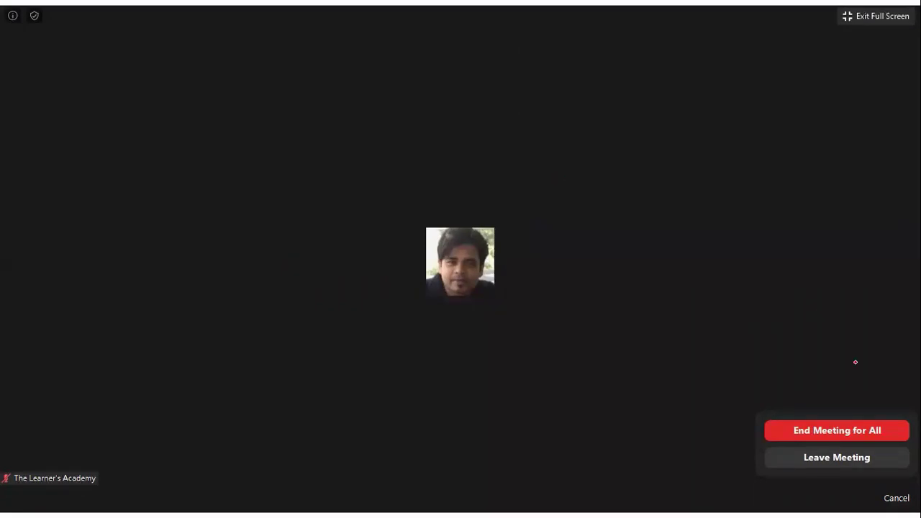
Step: Draw an arrow down to End Meeting for All on the end meeting slide
{"action": "left_click_drag", "start_coordinate": [851, 333], "coordinate": [863, 400]}
{"action": "left_click", "coordinate": [64, 505]}
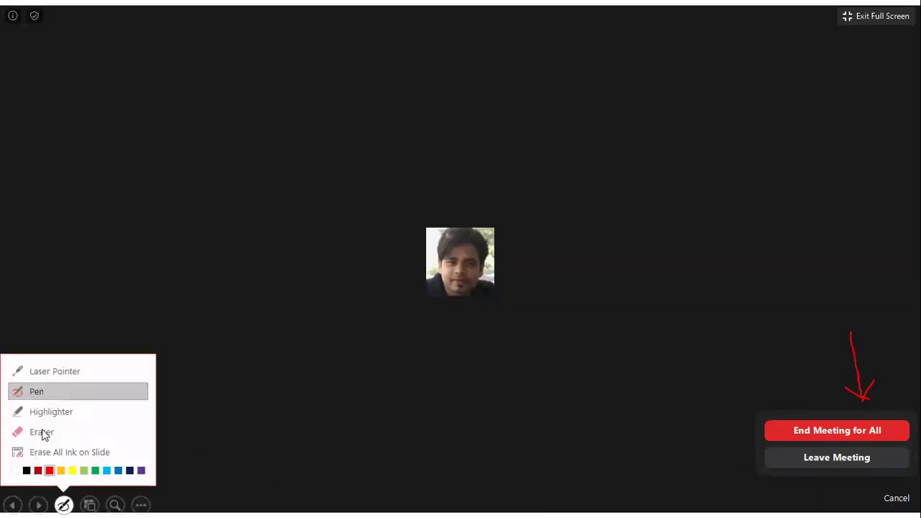
{"action": "left_click", "coordinate": [48, 395]}
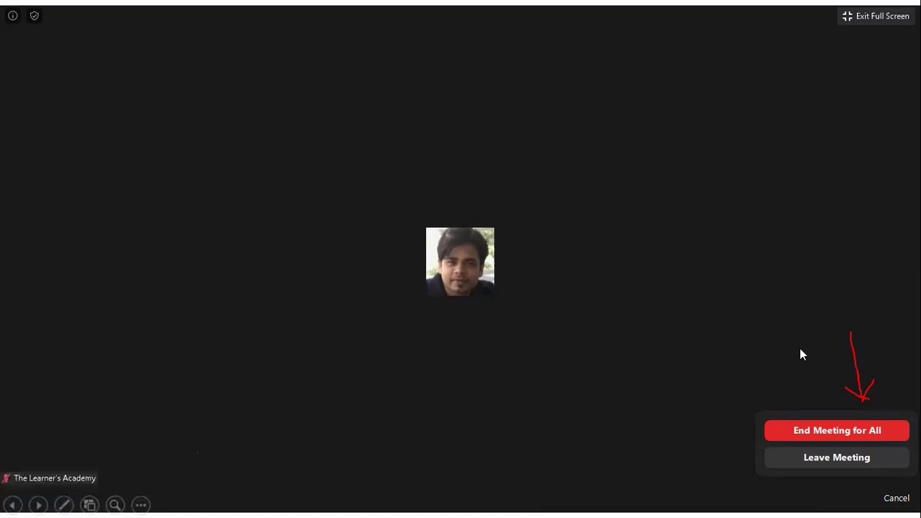
{"action": "left_click", "coordinate": [766, 460]}
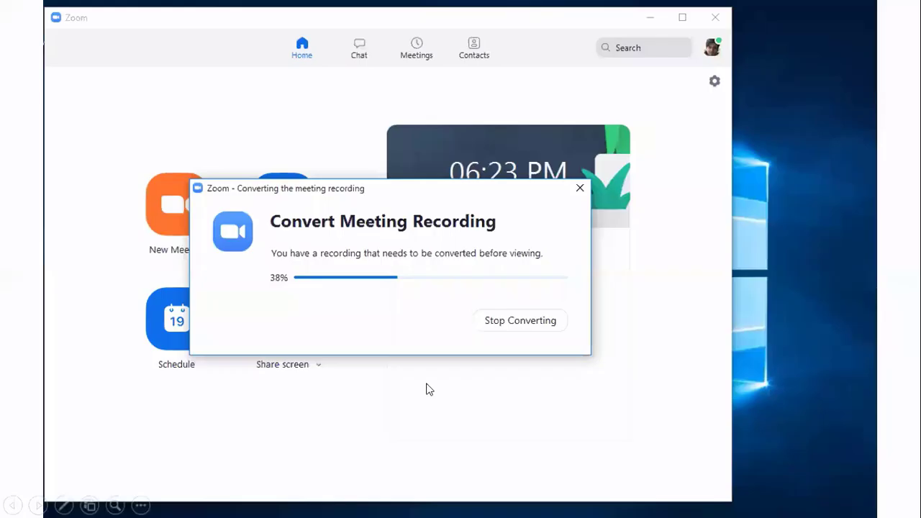
{"action": "key", "text": "Left"}
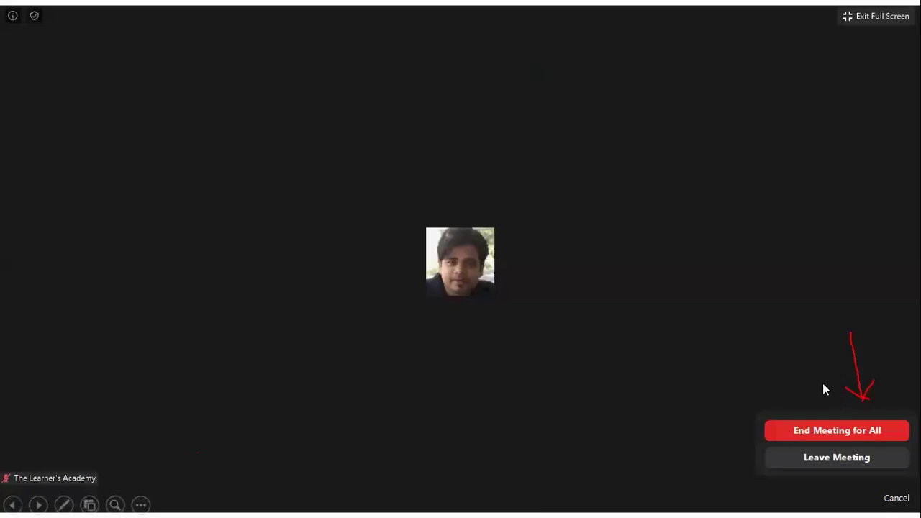
Step: Reactivate the slideshow ink tool and add a mark beside the End Meeting for All and Leave Meeting options
{"action": "left_click", "coordinate": [64, 505]}
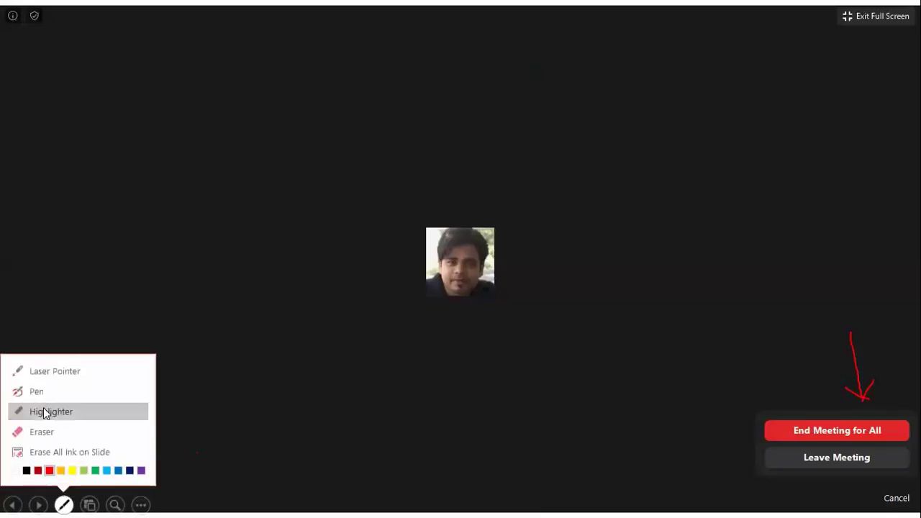
{"action": "left_click", "coordinate": [46, 411]}
{"action": "left_click_drag", "start_coordinate": [727, 412], "coordinate": [757, 409]}
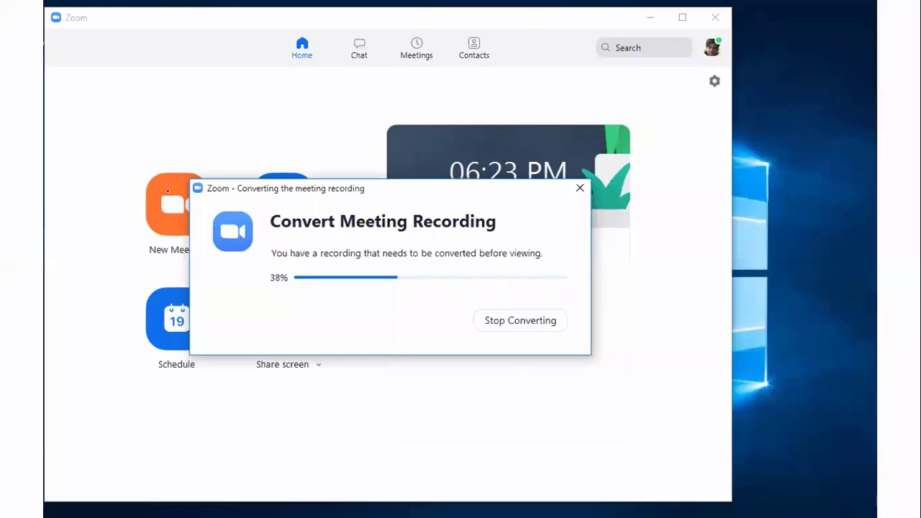
Step: Frame the Convert Meeting Recording dialog on its slide and draw arrow marks below the progress bar
{"action": "left_click_drag", "start_coordinate": [159, 147], "coordinate": [161, 416]}
{"action": "mouse_move", "coordinate": [160, 150]}
{"action": "left_mouse_down"}
{"action": "mouse_move", "coordinate": [629, 134]}
{"action": "mouse_move", "coordinate": [635, 278]}
{"action": "mouse_move", "coordinate": [620, 409]}
{"action": "mouse_move", "coordinate": [156, 393]}
{"action": "left_mouse_up"}
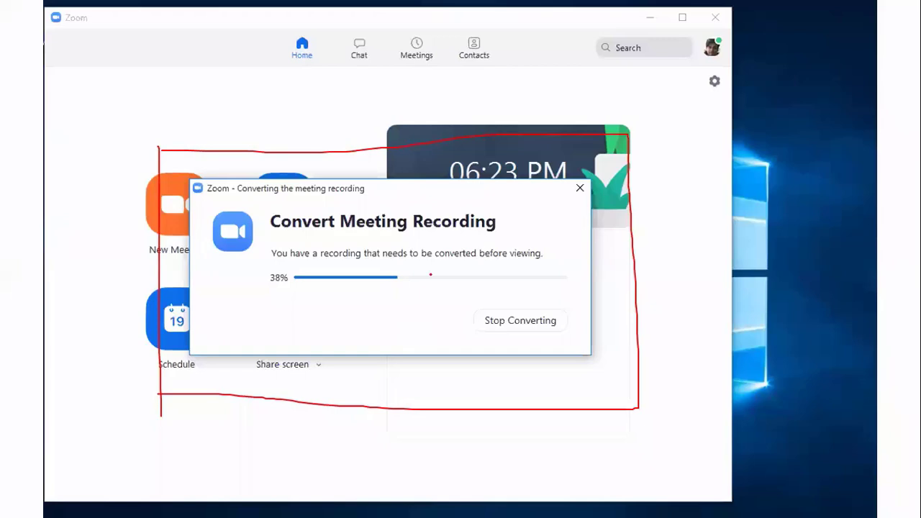
{"action": "left_click_drag", "start_coordinate": [344, 351], "coordinate": [391, 317]}
{"action": "left_click_drag", "start_coordinate": [346, 351], "coordinate": [390, 312]}
{"action": "left_click_drag", "start_coordinate": [348, 350], "coordinate": [395, 327]}
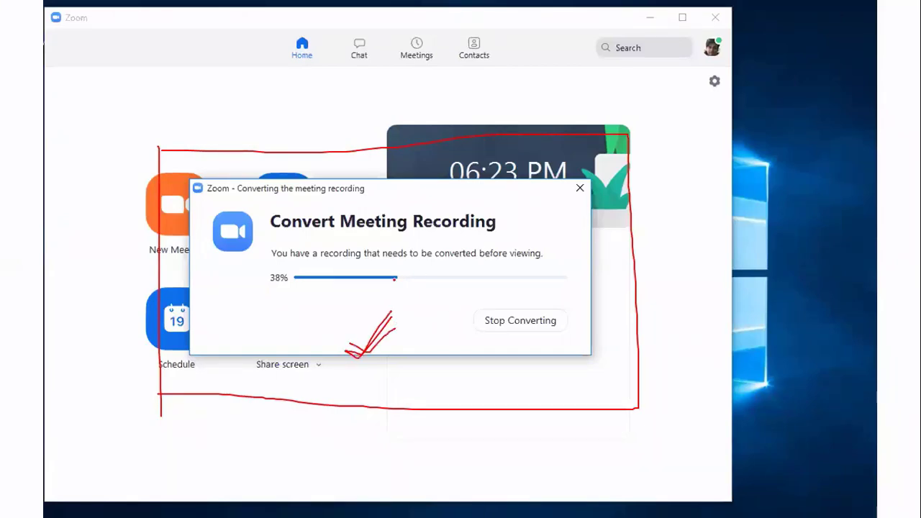
{"action": "left_click_drag", "start_coordinate": [313, 312], "coordinate": [373, 312]}
{"action": "mouse_move", "coordinate": [365, 306]}
{"action": "left_mouse_down"}
{"action": "mouse_move", "coordinate": [379, 312]}
{"action": "mouse_move", "coordinate": [368, 318]}
{"action": "left_mouse_up"}
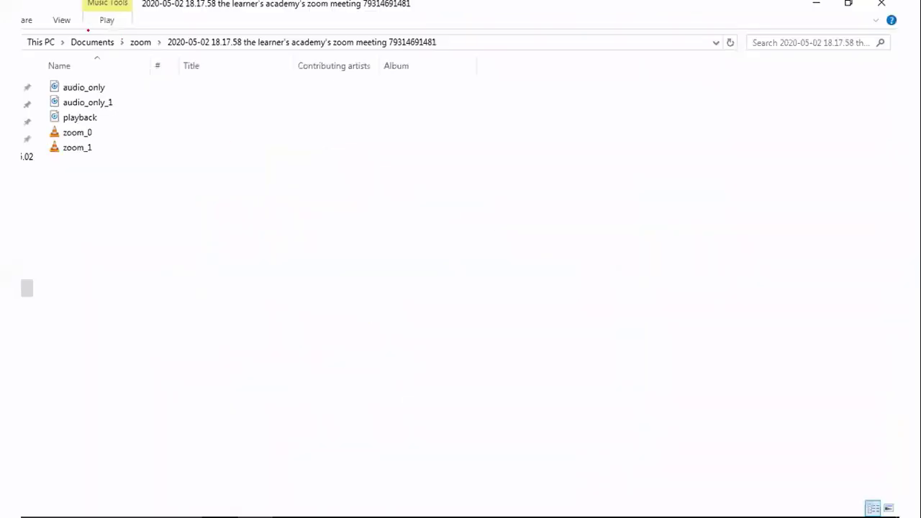
Step: Box the recording folder's path, circle the date in the folder name, and mark the zoom_0 file
{"action": "left_click_drag", "start_coordinate": [66, 55], "coordinate": [66, 32]}
{"action": "mouse_move", "coordinate": [140, 31]}
{"action": "left_mouse_down"}
{"action": "mouse_move", "coordinate": [271, 29]}
{"action": "mouse_move", "coordinate": [440, 67]}
{"action": "mouse_move", "coordinate": [372, 77]}
{"action": "mouse_move", "coordinate": [70, 67]}
{"action": "left_mouse_up"}
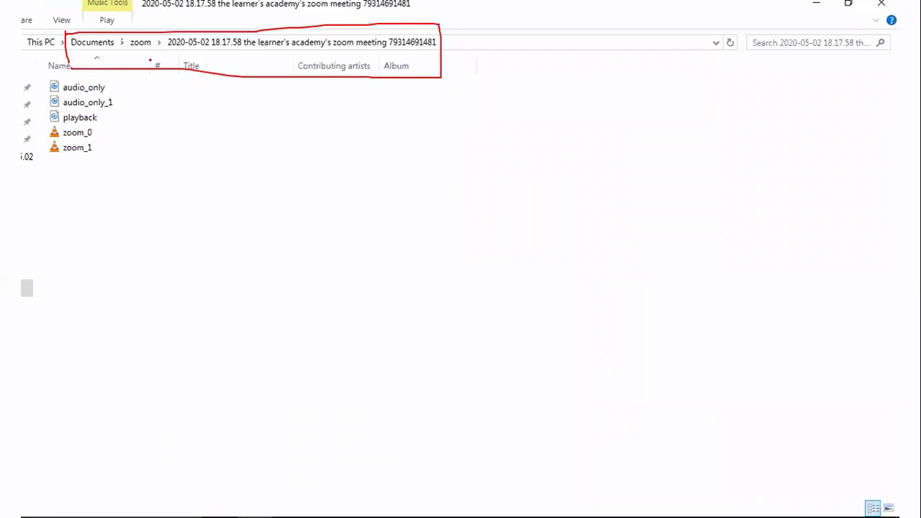
{"action": "mouse_move", "coordinate": [194, 21]}
{"action": "left_mouse_down"}
{"action": "mouse_move", "coordinate": [163, 58]}
{"action": "mouse_move", "coordinate": [219, 51]}
{"action": "mouse_move", "coordinate": [210, 21]}
{"action": "mouse_move", "coordinate": [194, 22]}
{"action": "left_mouse_up"}
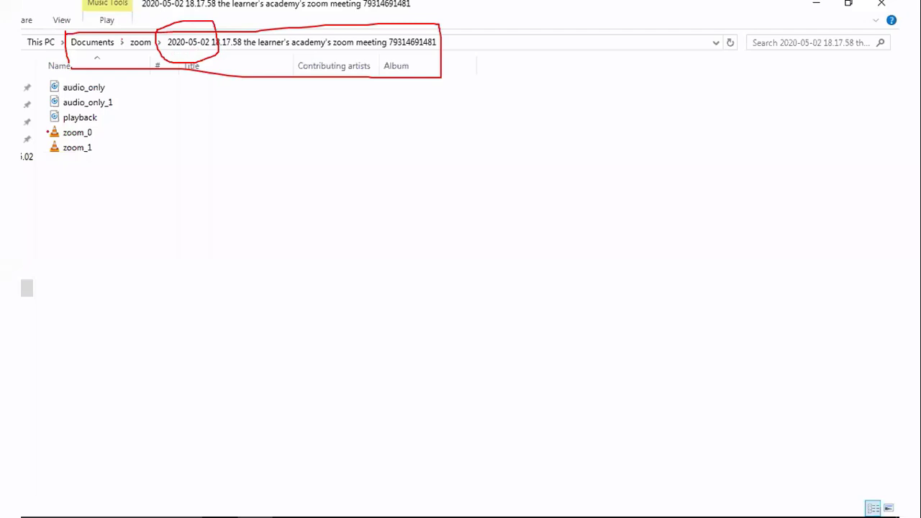
{"action": "left_click_drag", "start_coordinate": [46, 133], "coordinate": [115, 136]}
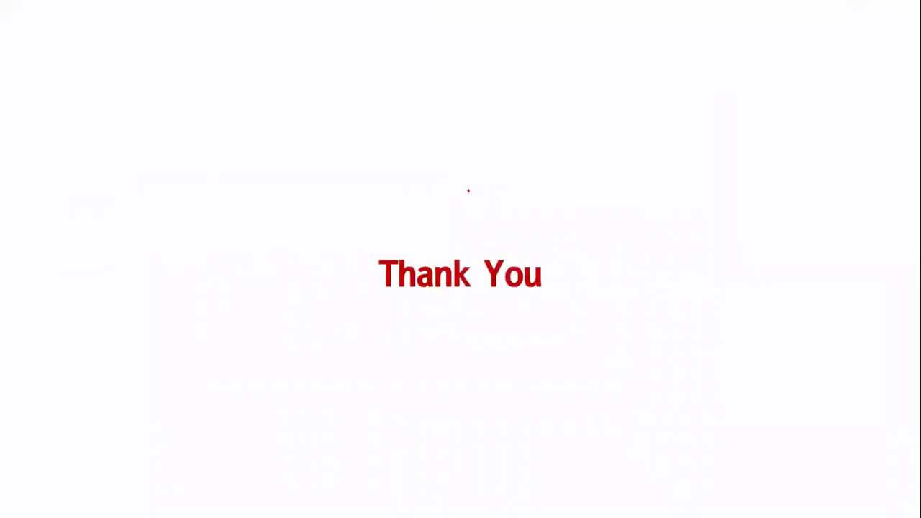
Step: Advance past the Thank You slide, exit the slideshow and discard the ink annotations
{"action": "key", "text": "Right"}
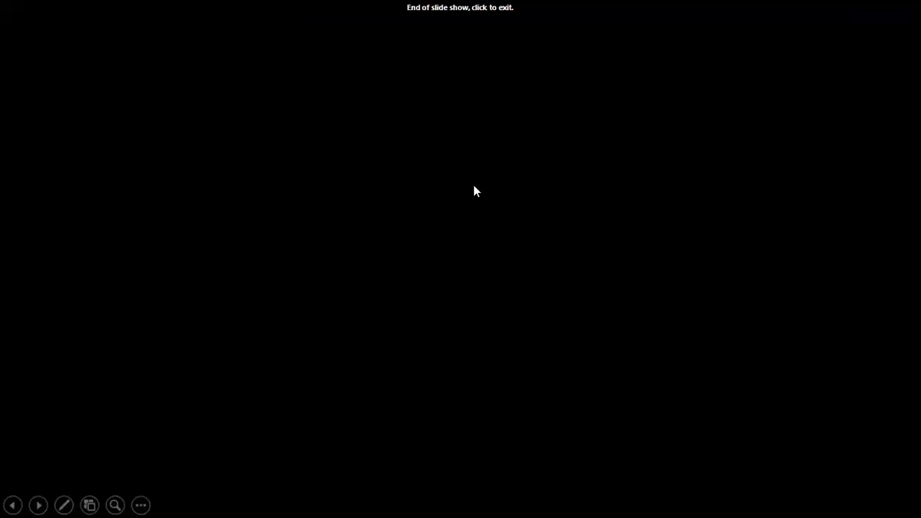
{"action": "left_click", "coordinate": [470, 259]}
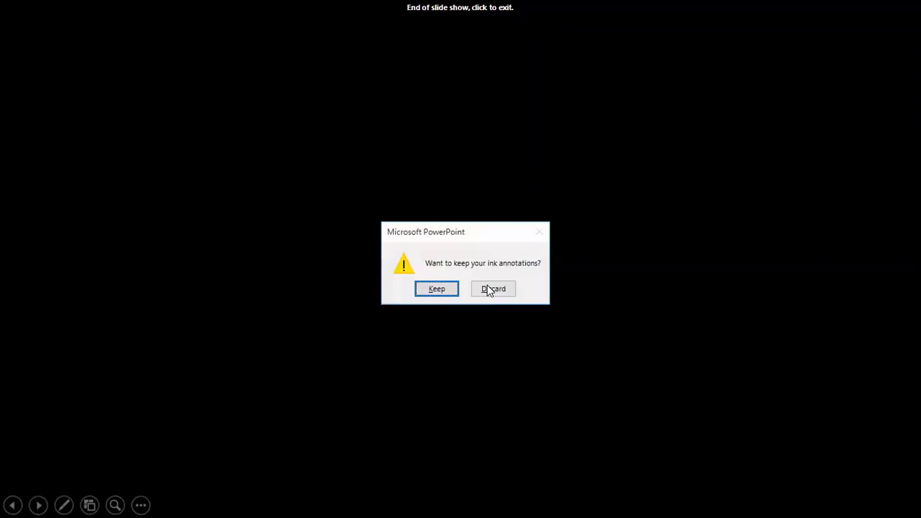
{"action": "left_click", "coordinate": [489, 290]}
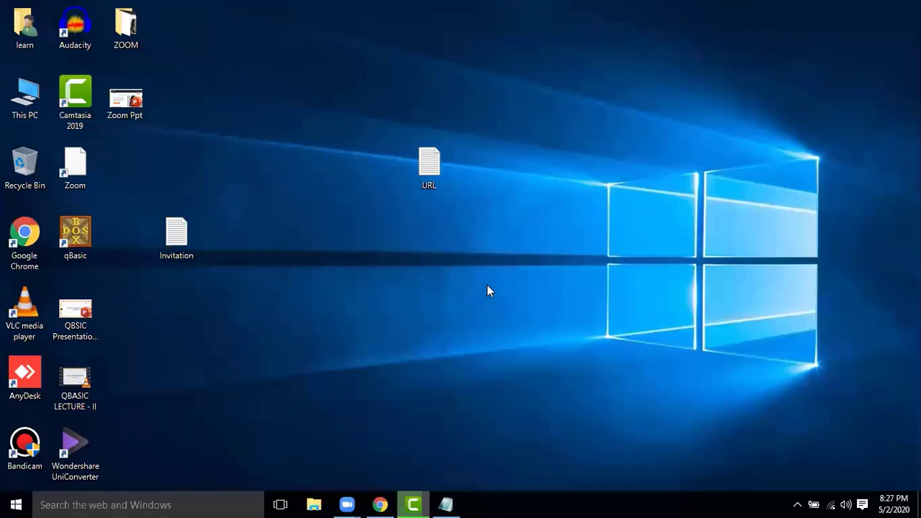